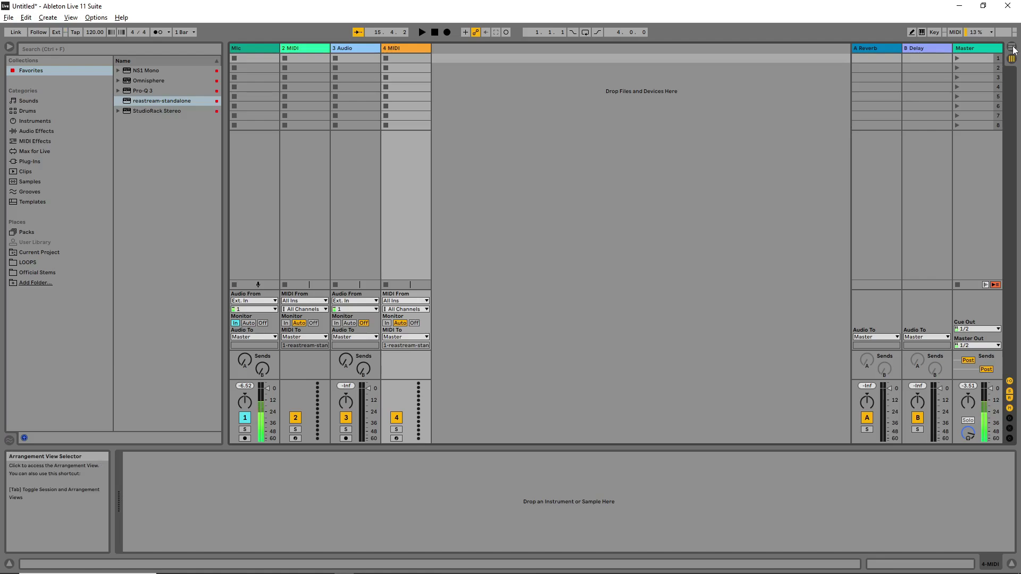
Show the set in Arrangement View and switch to File Explorer's Team Eternity - Defe Defe Stem folder with all items selected
click(1012, 47)
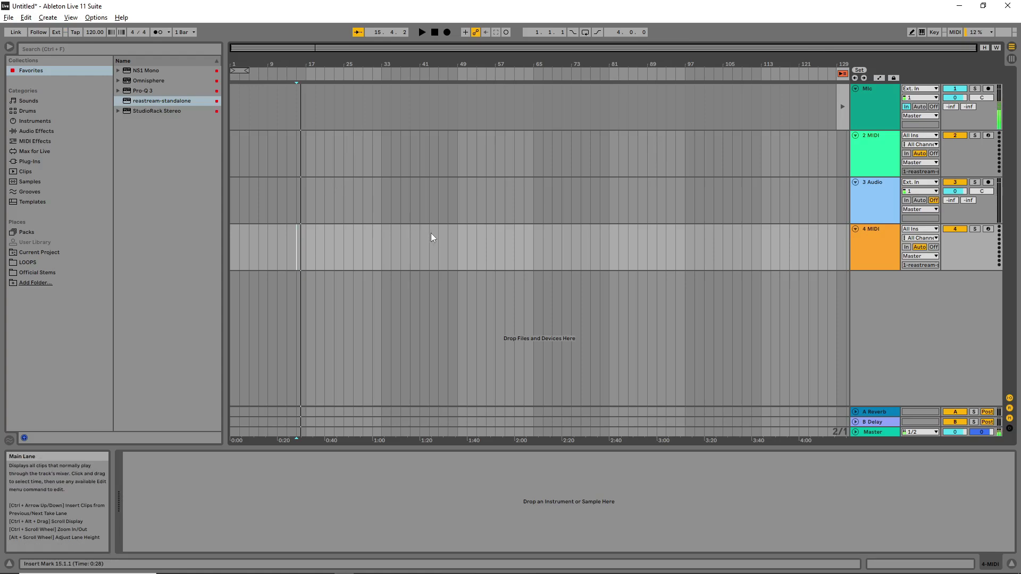
key(alt+Tab)
key(alt+Tab)
key(alt+Tab)
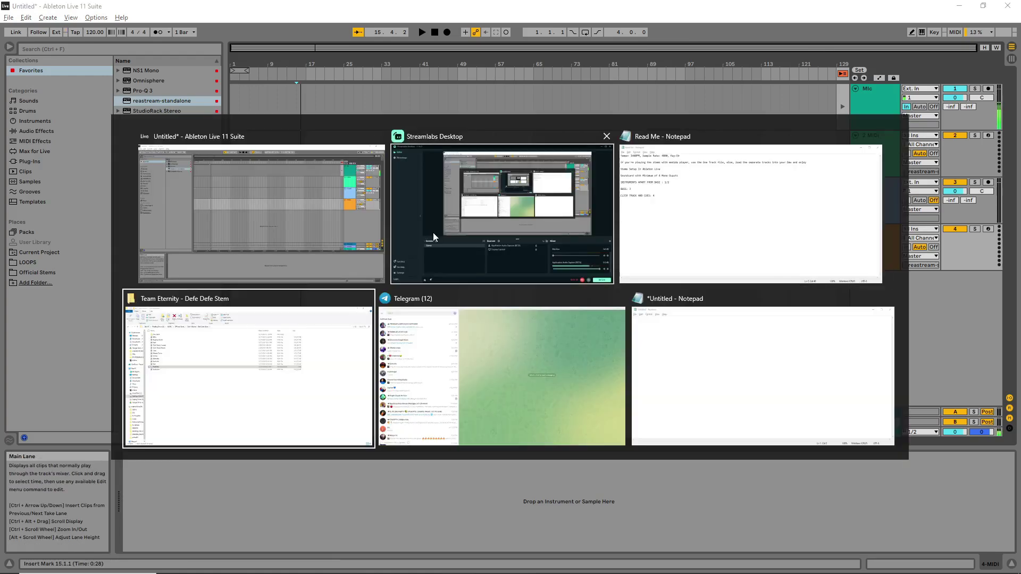
key(ctrl+a)
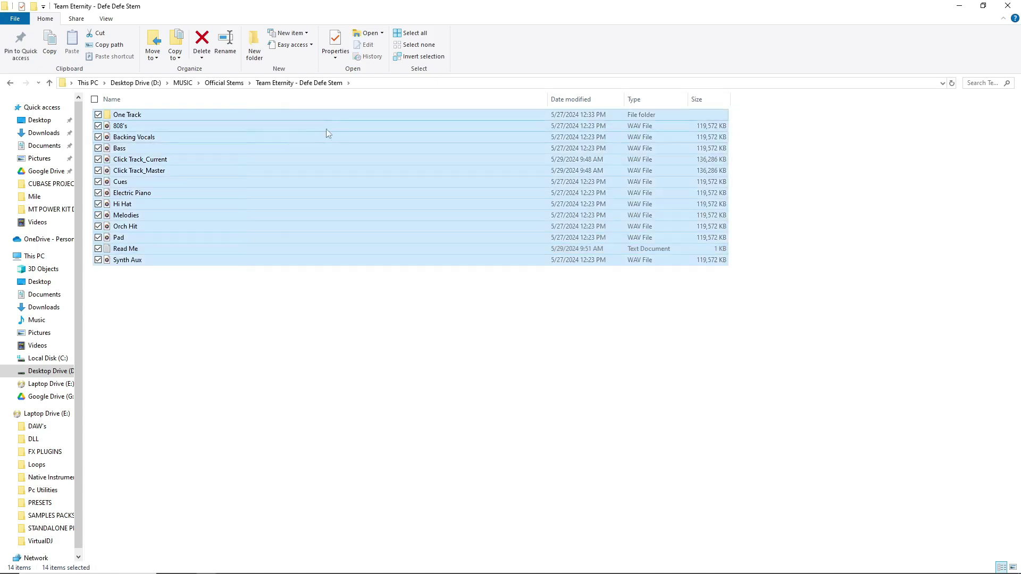
Browse the song archives in the parent Official Stems folder and reopen the Team Eternity - Defe Defe Stem folder
click(49, 83)
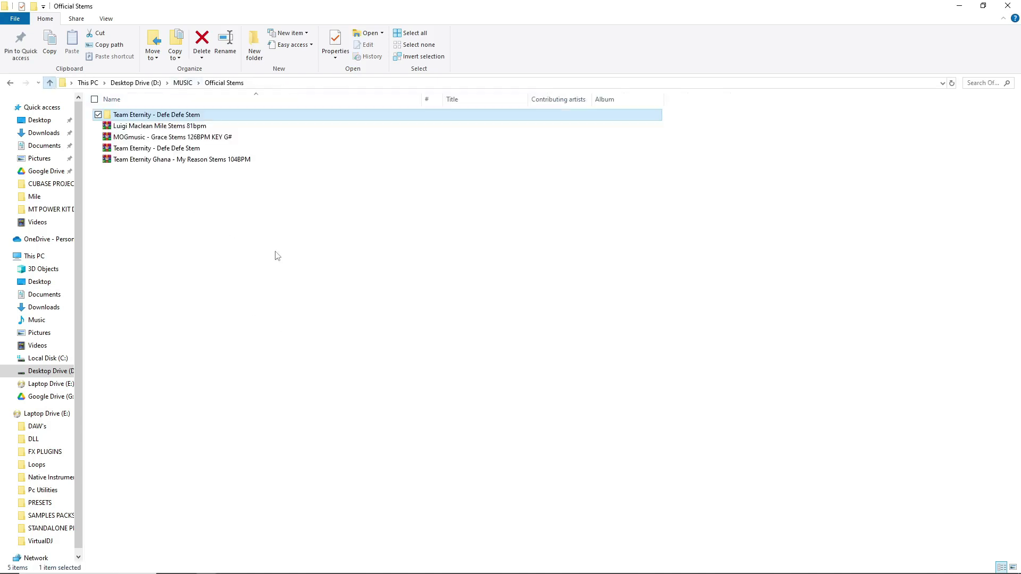
click(282, 263)
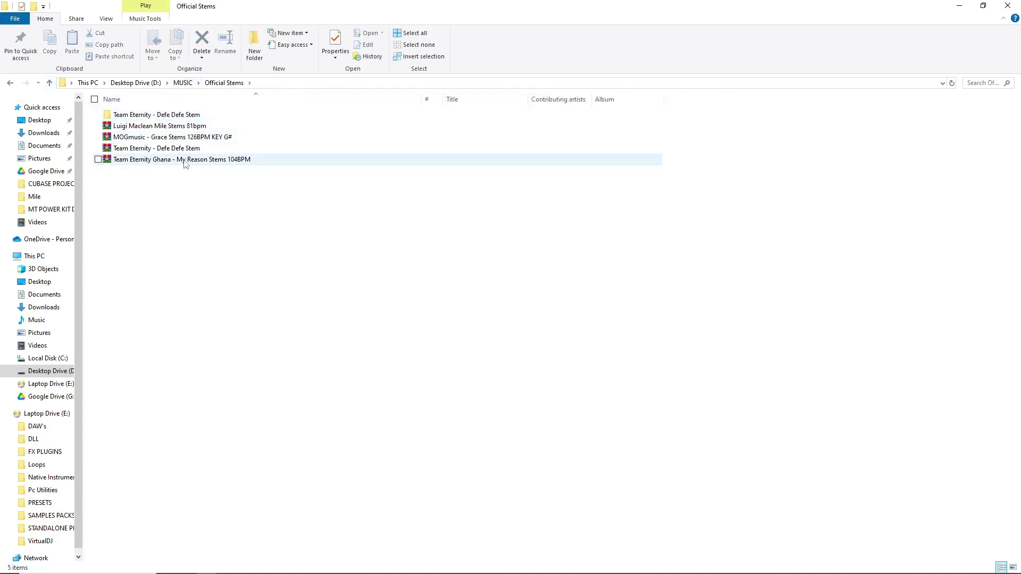
click(194, 130)
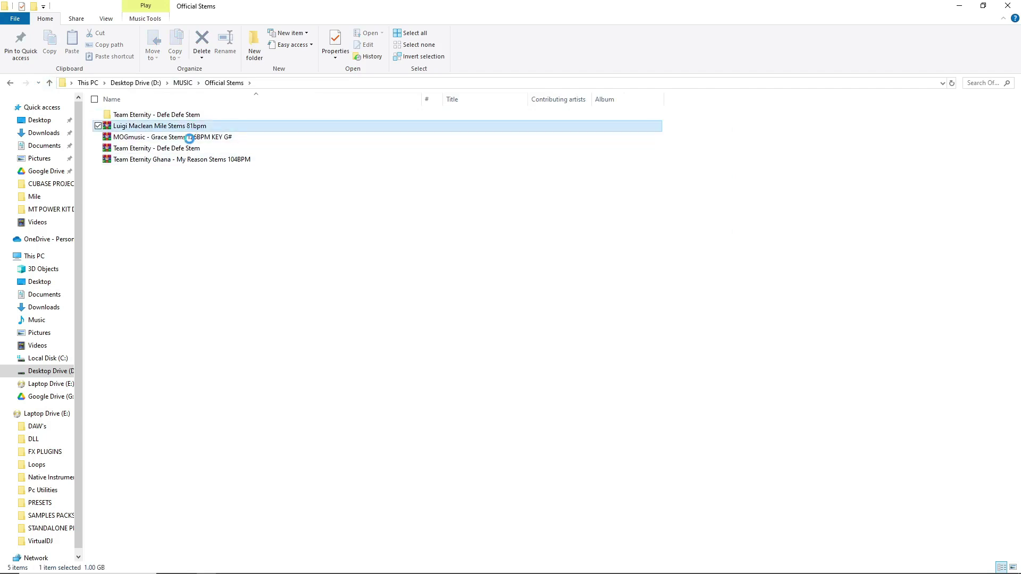
click(189, 150)
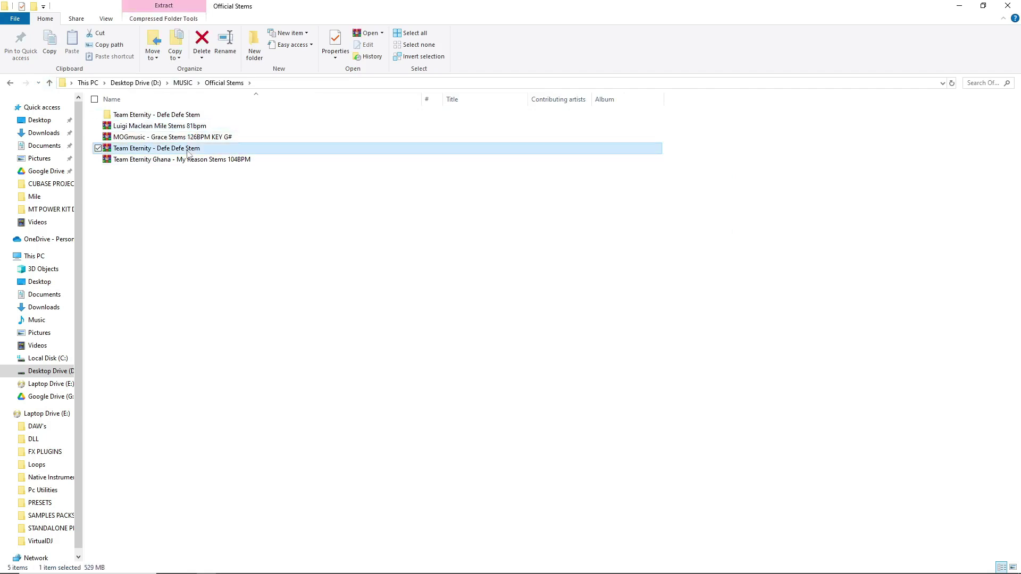
click(175, 116)
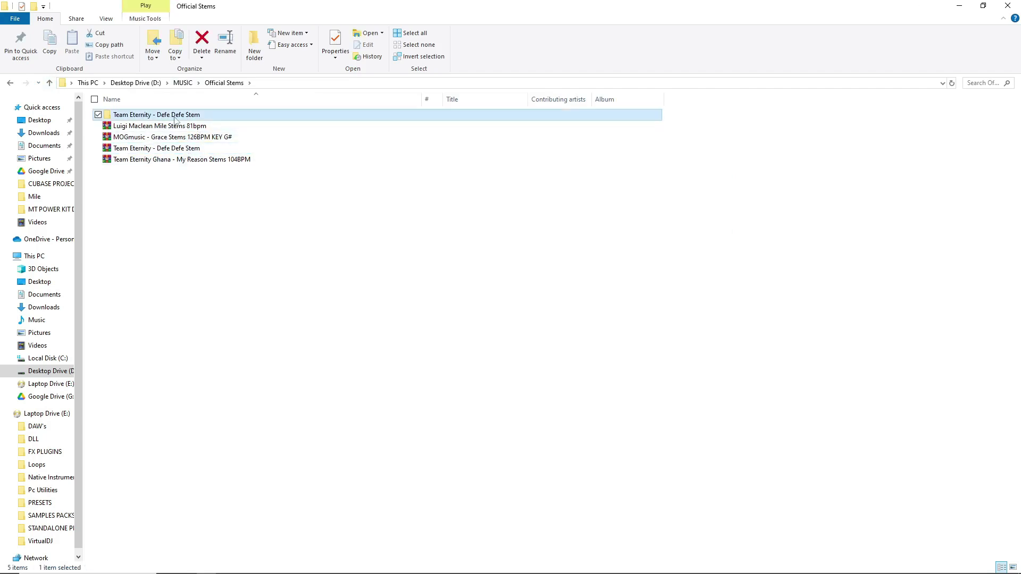
double_click(248, 118)
drag(261, 421, 169, 102)
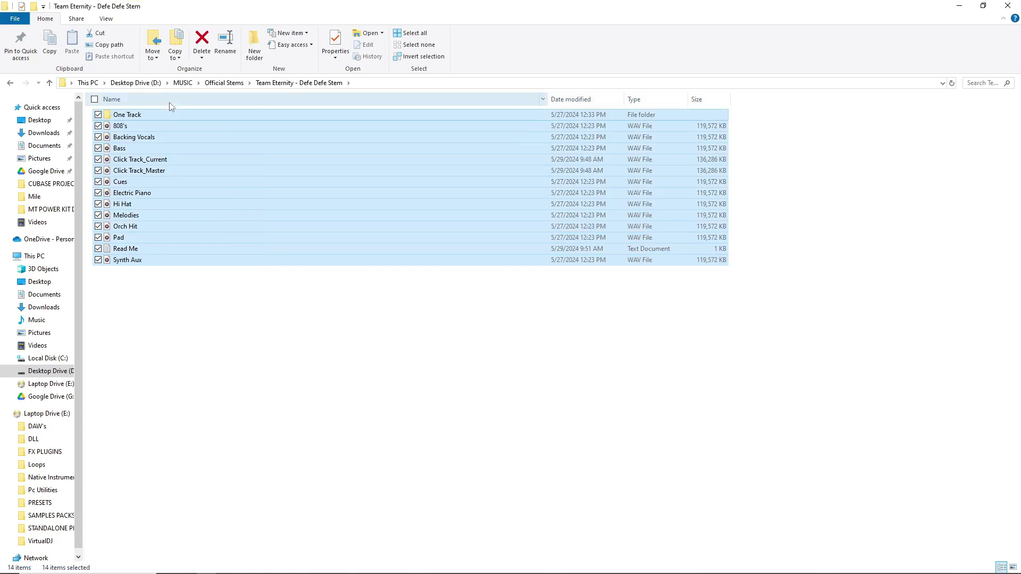
click(231, 373)
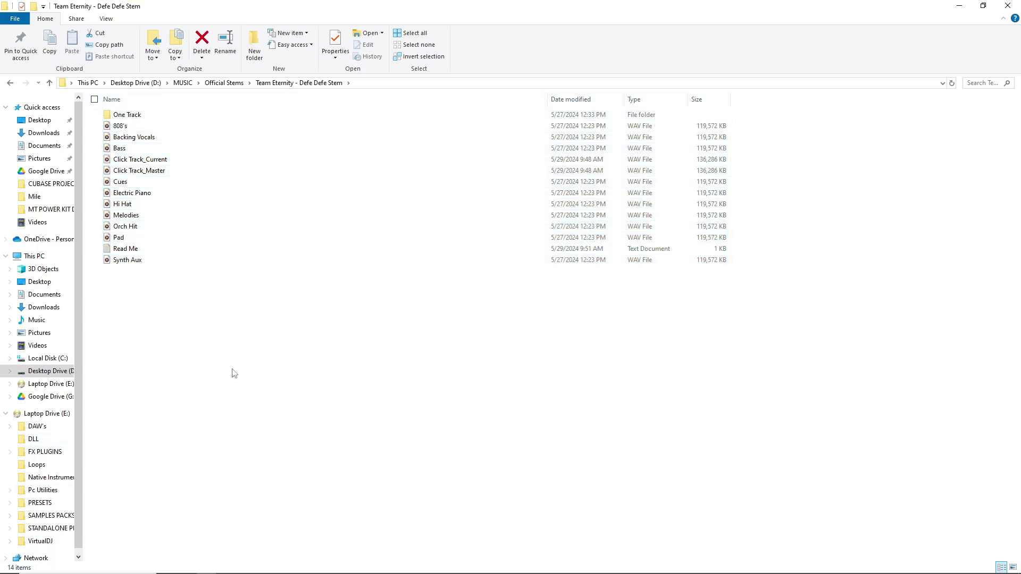
Open the One Track folder to view the One Track_Master file and return to the stem folder
click(132, 120)
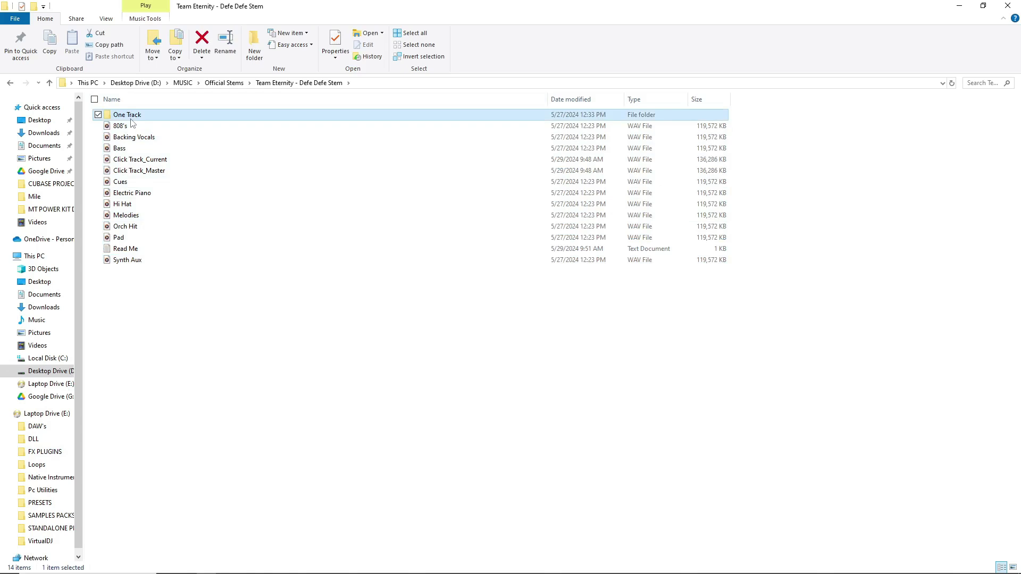
double_click(133, 120)
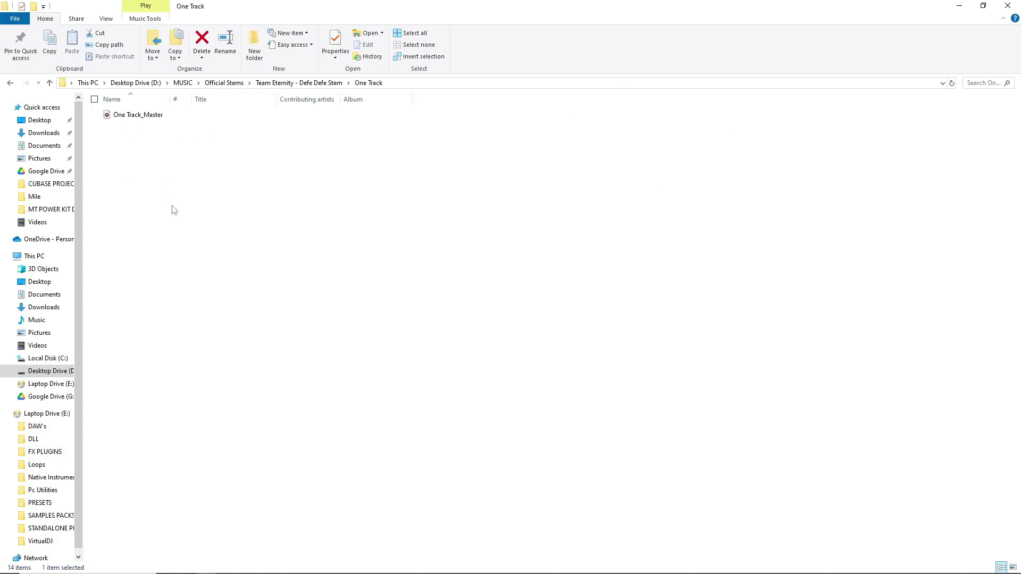
click(228, 117)
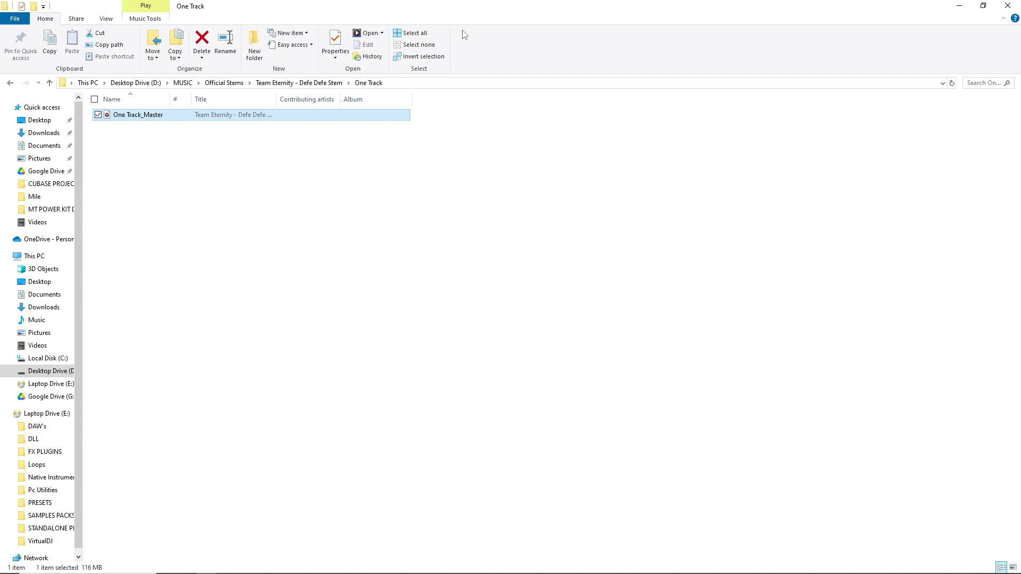
click(50, 84)
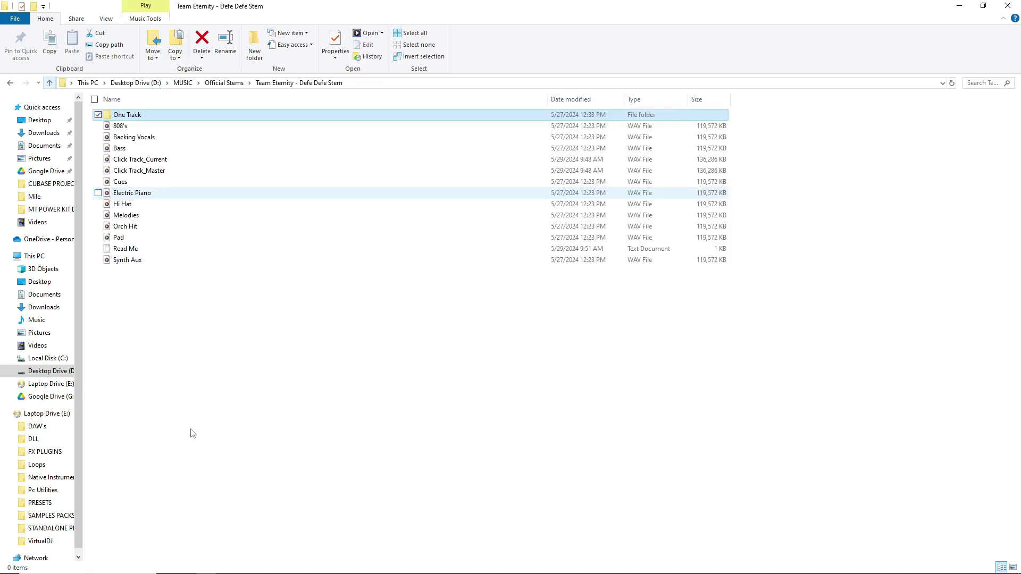
Highlight every file from 808's to Synth Aux to review the separate stems, and clear the selection
drag(221, 481, 199, 263)
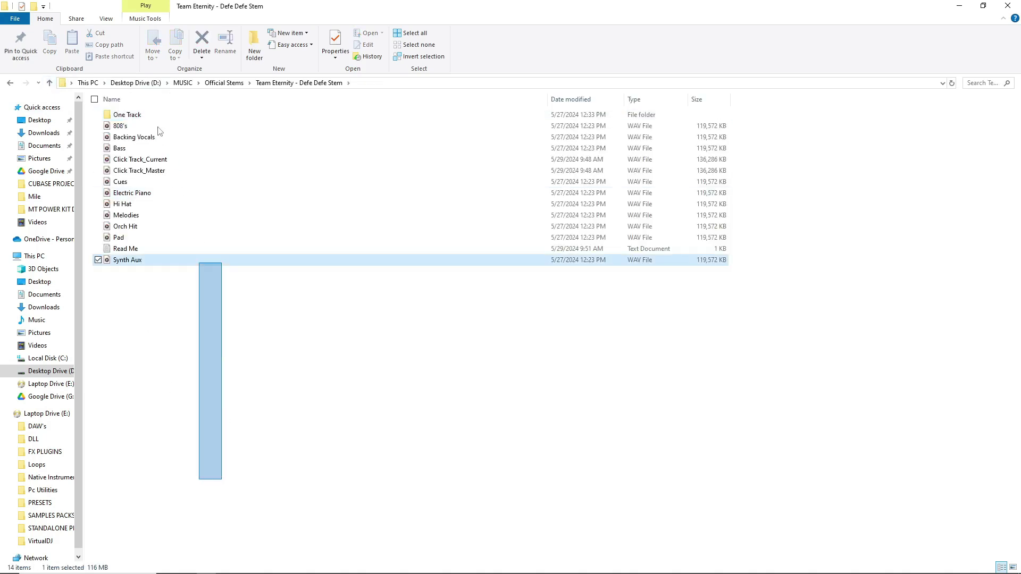
drag(158, 128, 157, 126)
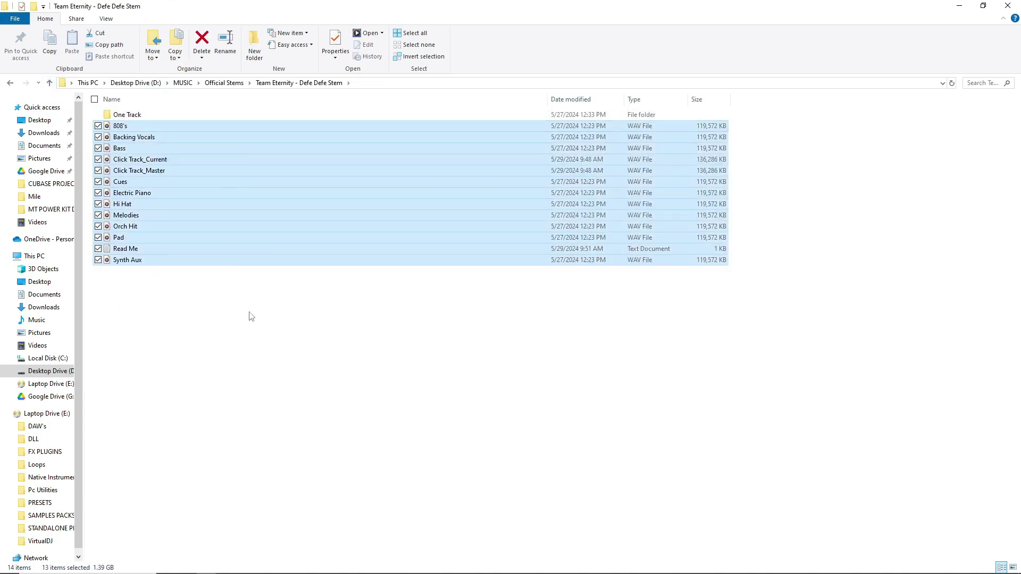
click(174, 360)
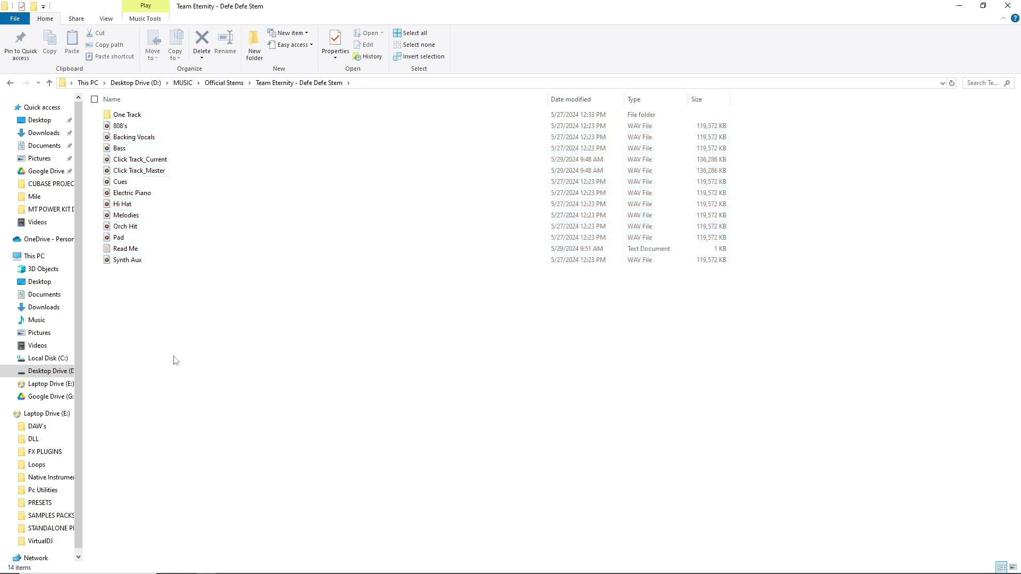
drag(174, 314, 175, 131)
click(202, 309)
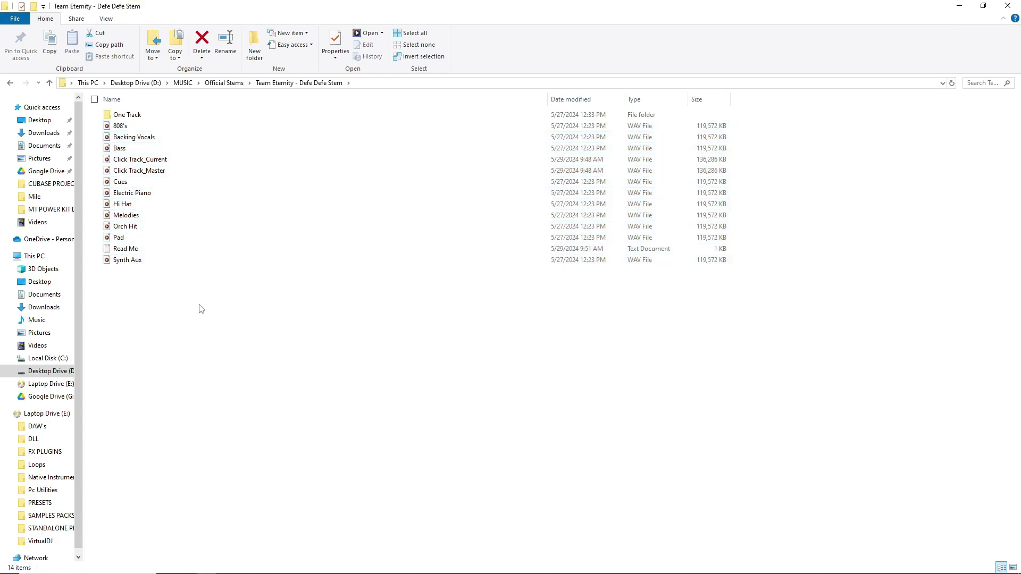
Open the Read Me text file and highlight its tempo entry
click(129, 252)
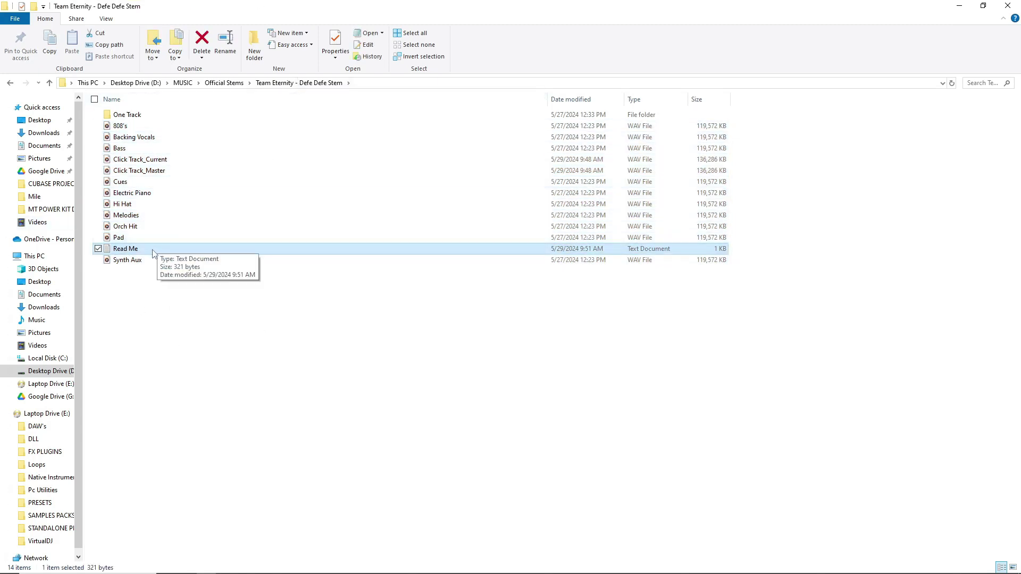
click(132, 254)
key(Escape)
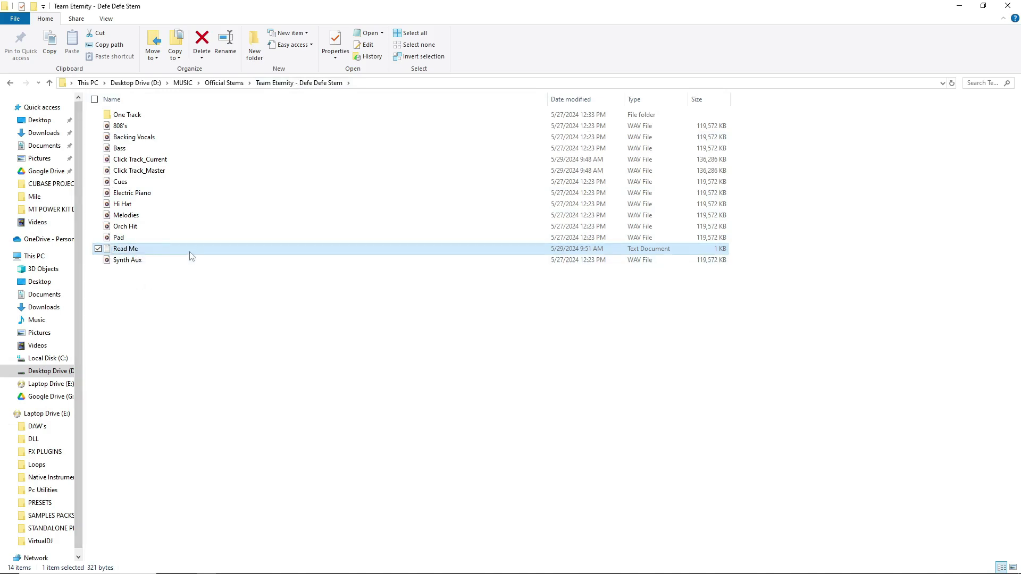
double_click(192, 251)
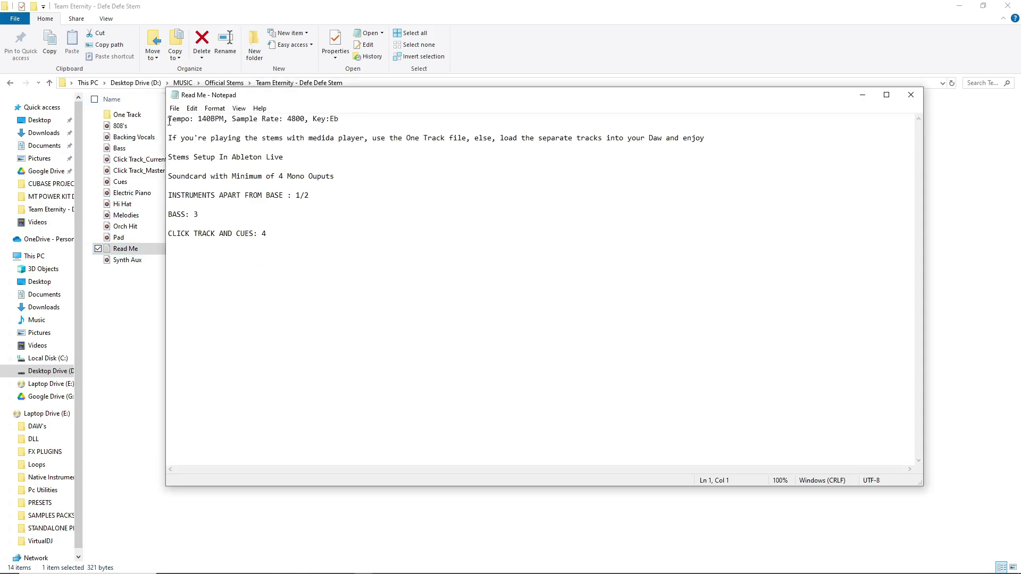
drag(169, 120, 228, 119)
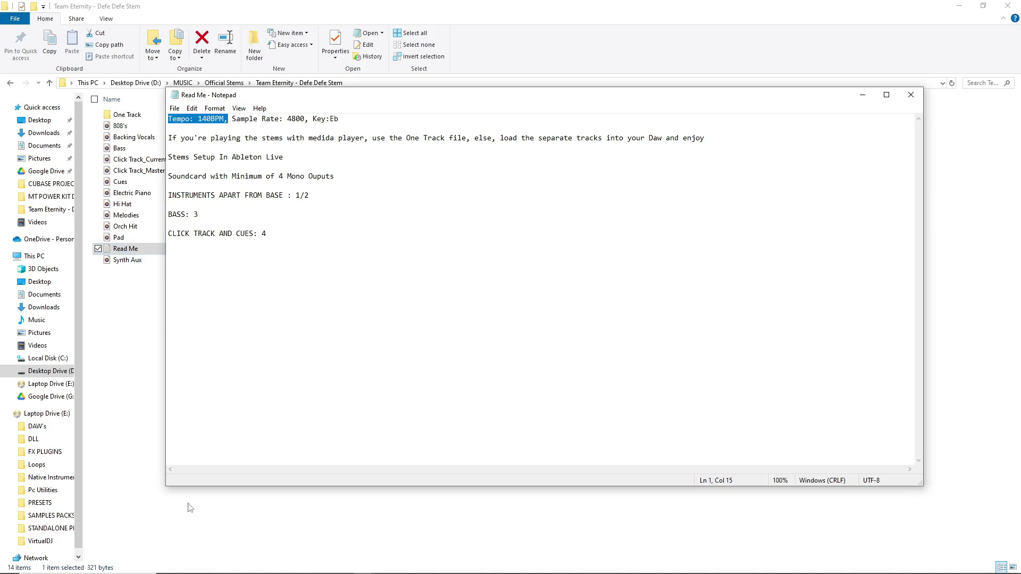
Switch to Ableton Live and set the project tempo to 140 BPM
mouse_move(305, 569)
click(344, 567)
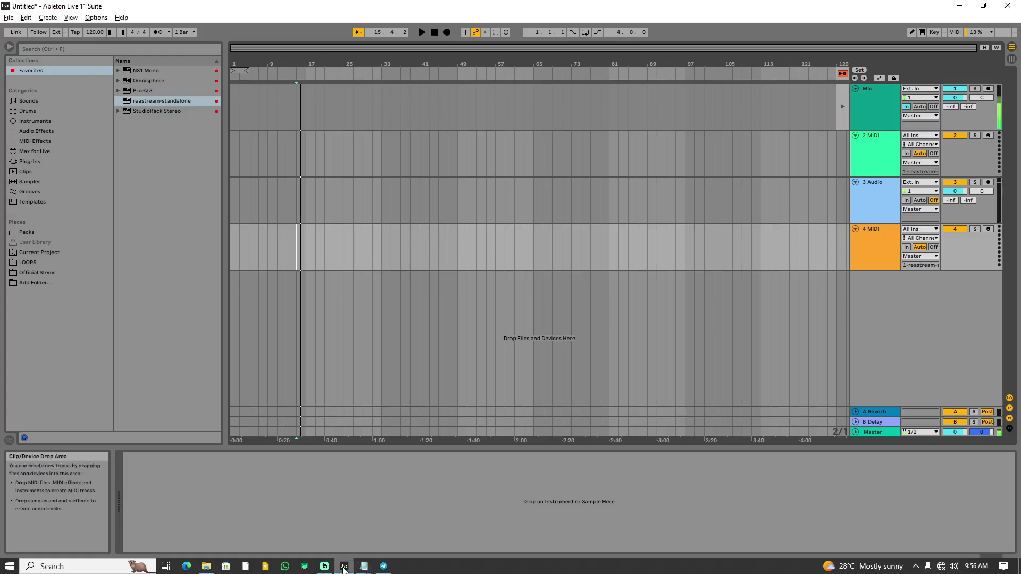
mouse_move(93, 32)
mouse_down()
mouse_move(92, 20)
mouse_move(91, 35)
mouse_up()
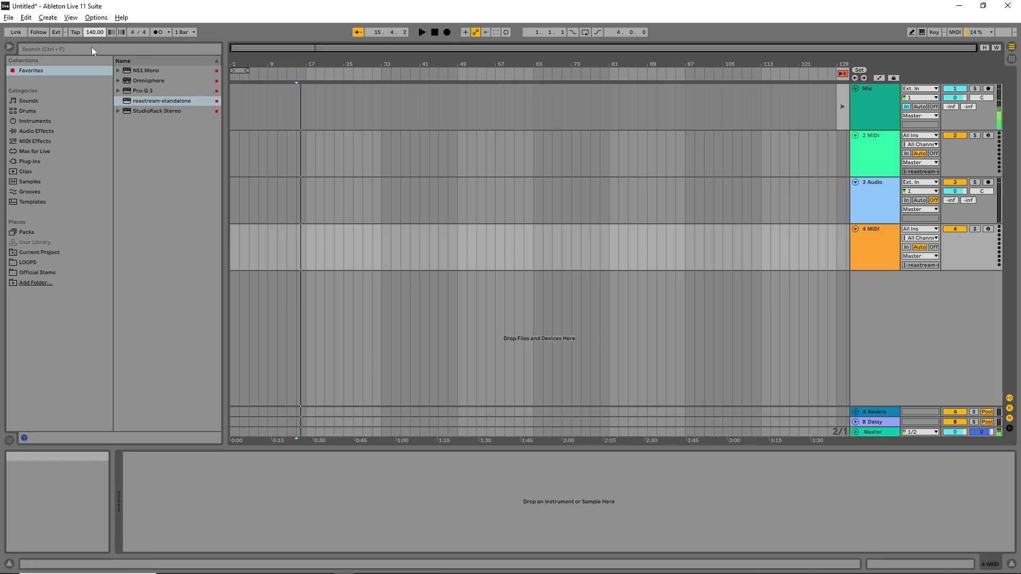
Highlight the sample rate in the Read Me file and check the Sample Rate setting in the Scarlett 2i2 device settings
key(alt+Tab)
drag(232, 119, 305, 121)
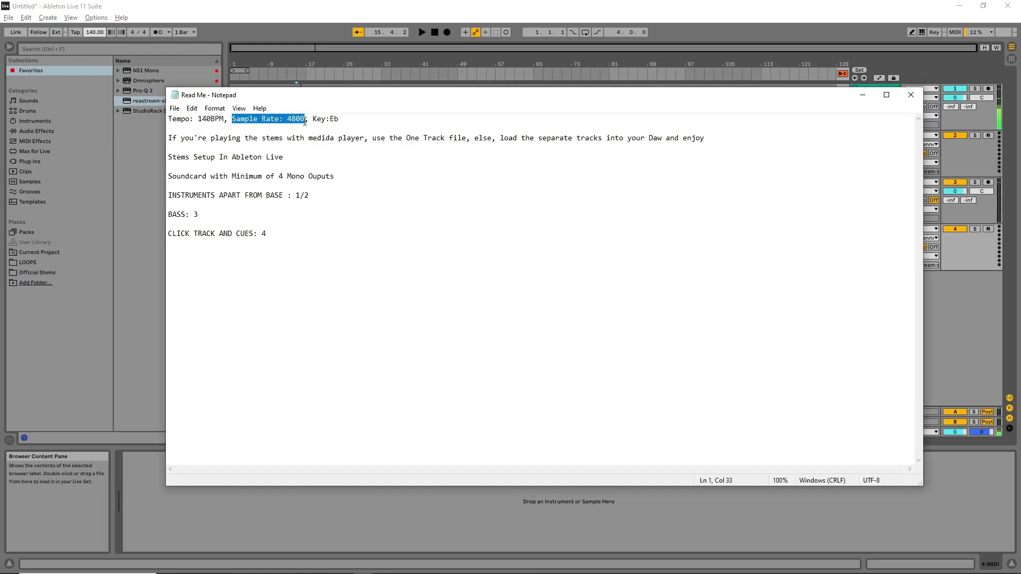
key(super)
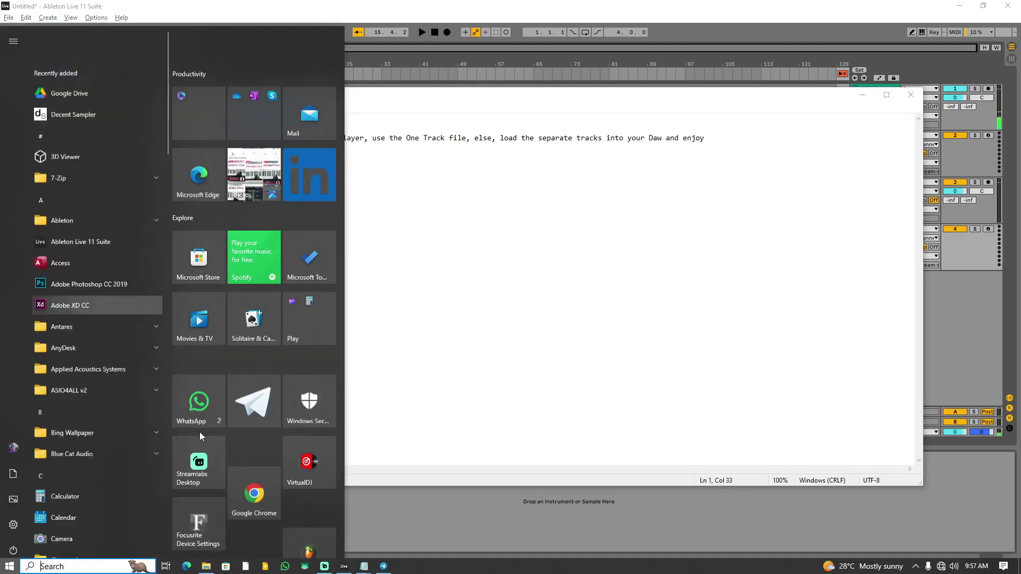
click(199, 452)
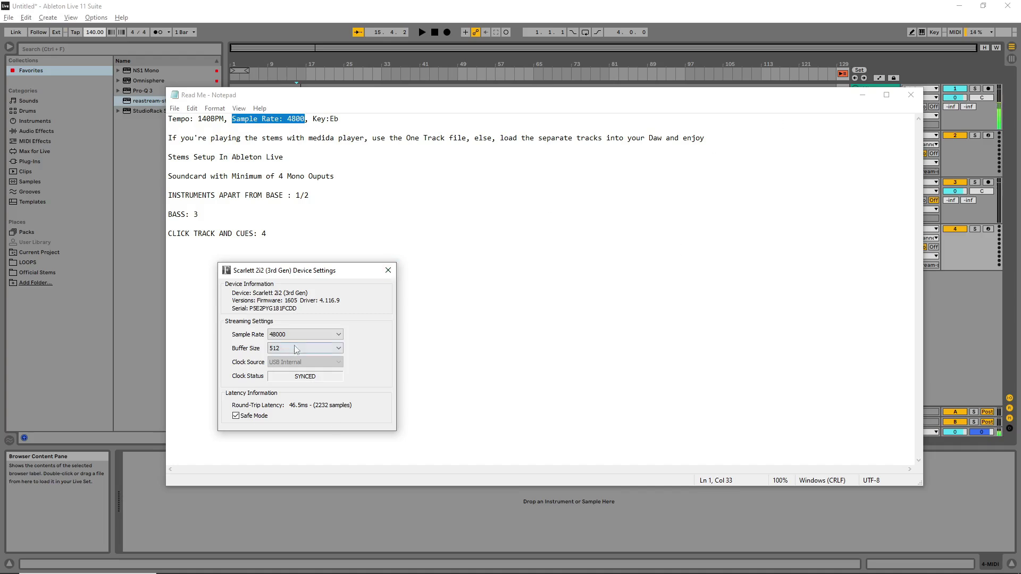
click(388, 266)
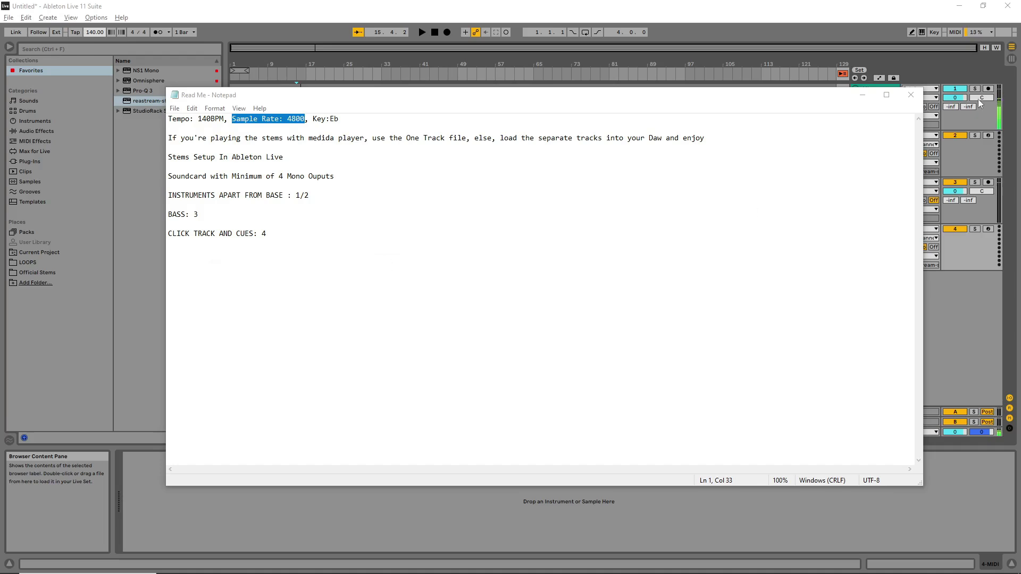
Examine the key in the Read Me file and its advice on using the One Track file or the separate tracks
drag(775, 102, 788, 129)
click(485, 221)
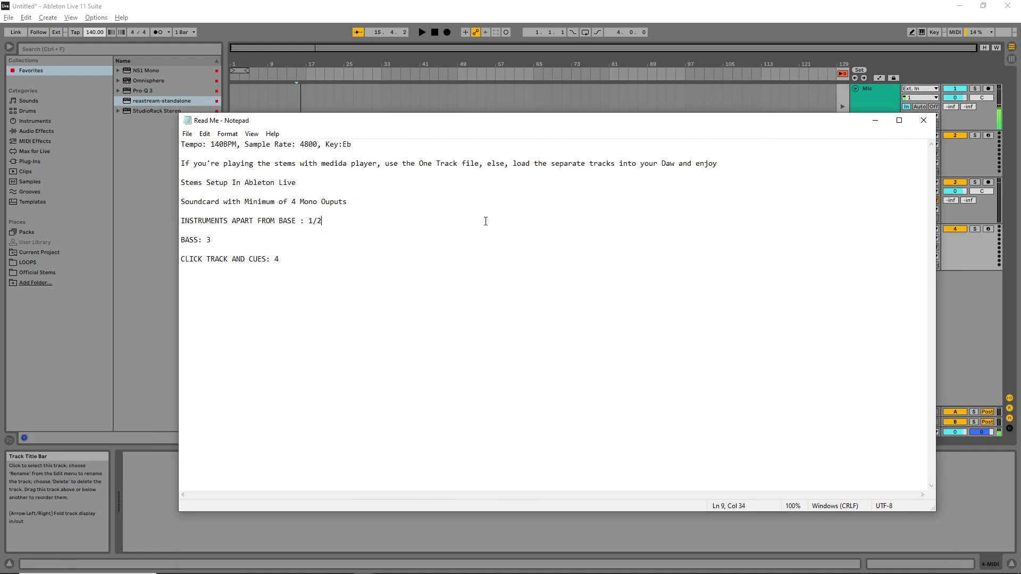
drag(323, 142, 354, 150)
double_click(347, 144)
click(382, 286)
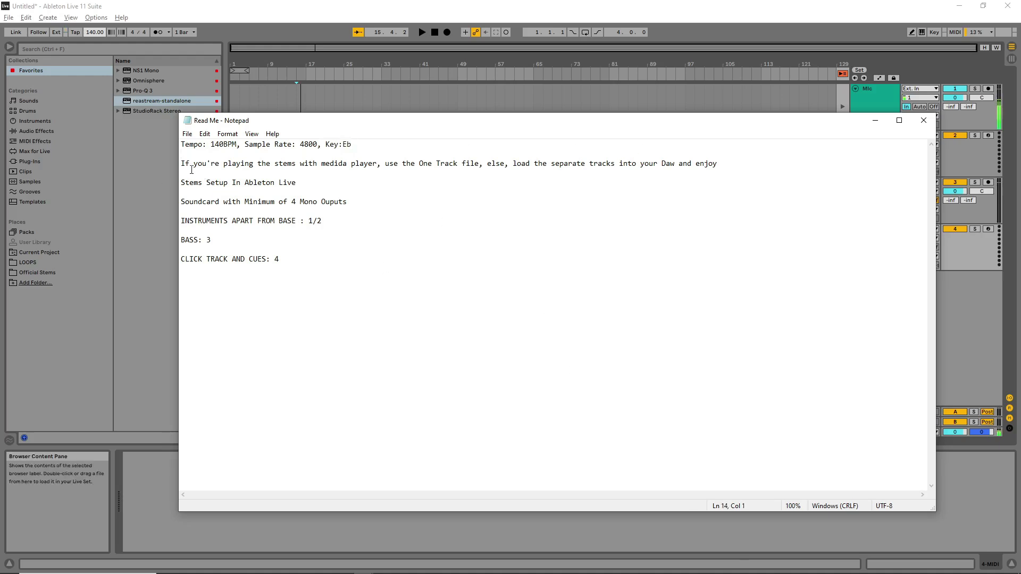
drag(181, 165, 719, 170)
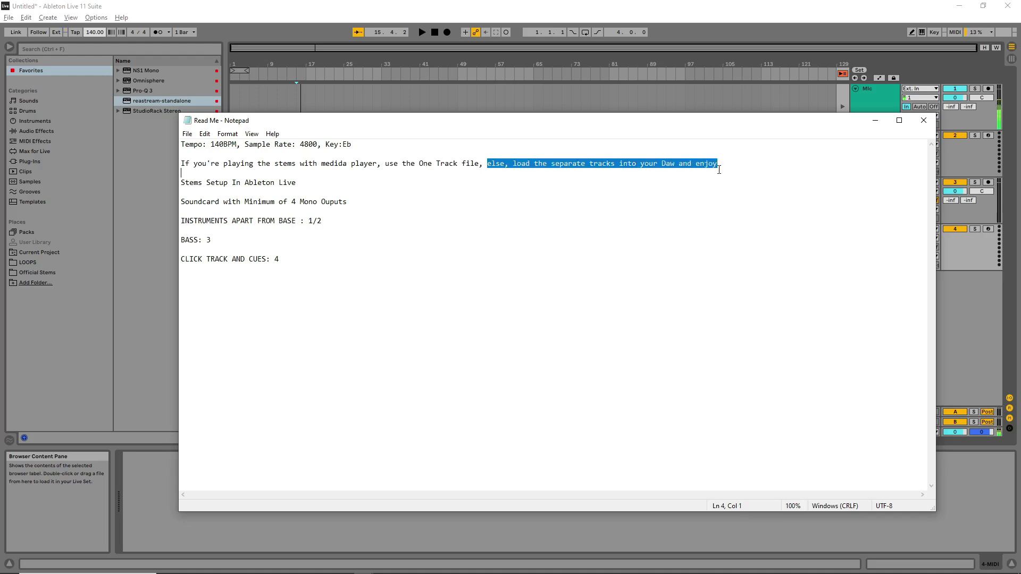
click(505, 211)
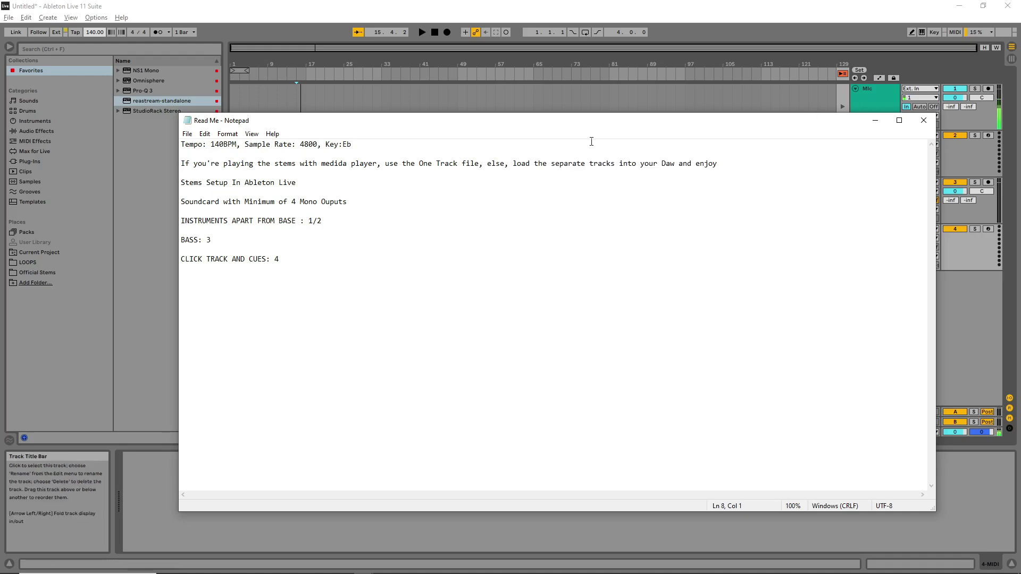
Switch back to the stem folder in File Explorer and look at the master file inside the One Track folder again
key(alt+Tab)
click(605, 195)
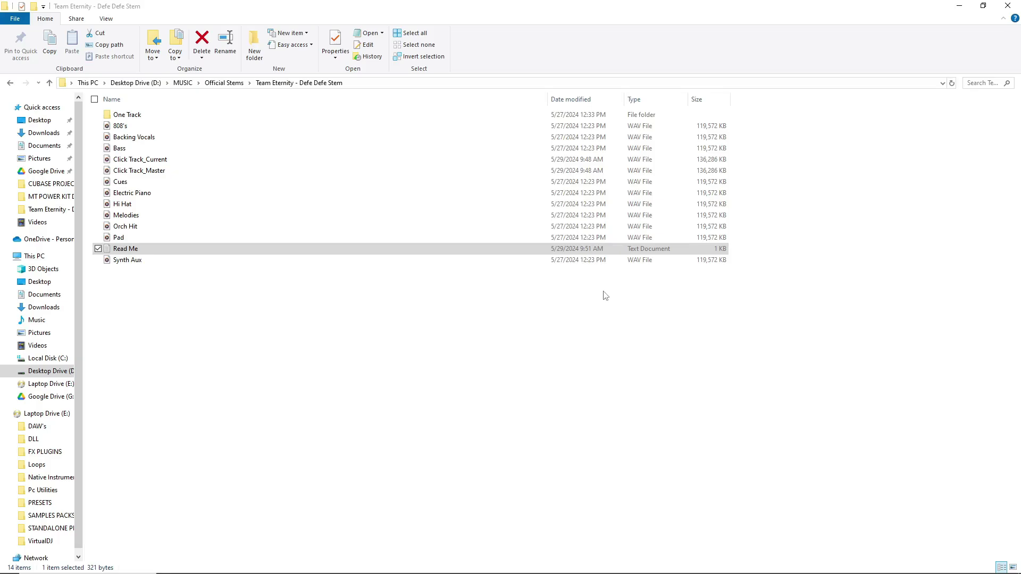
double_click(156, 120)
click(229, 118)
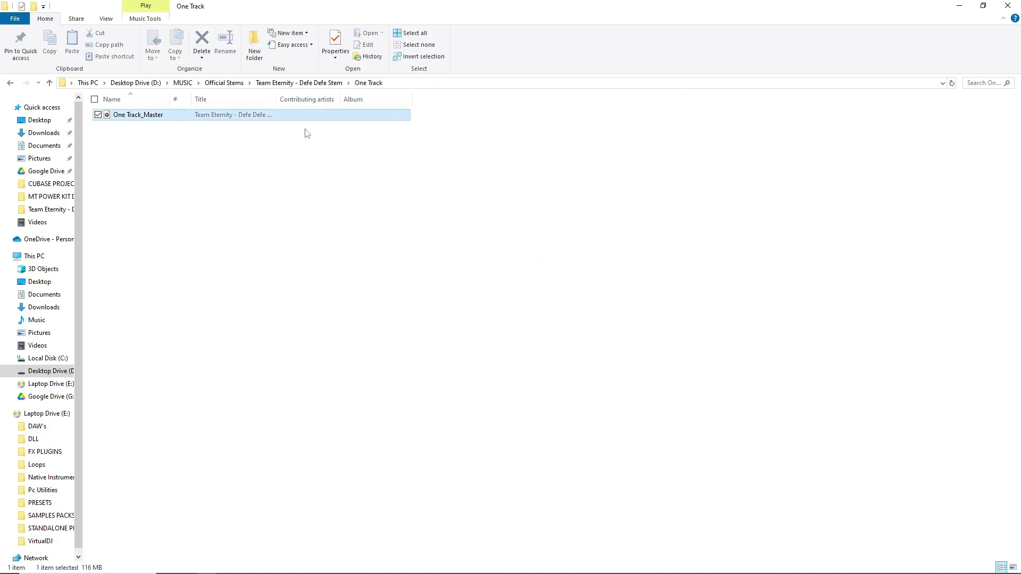
click(49, 82)
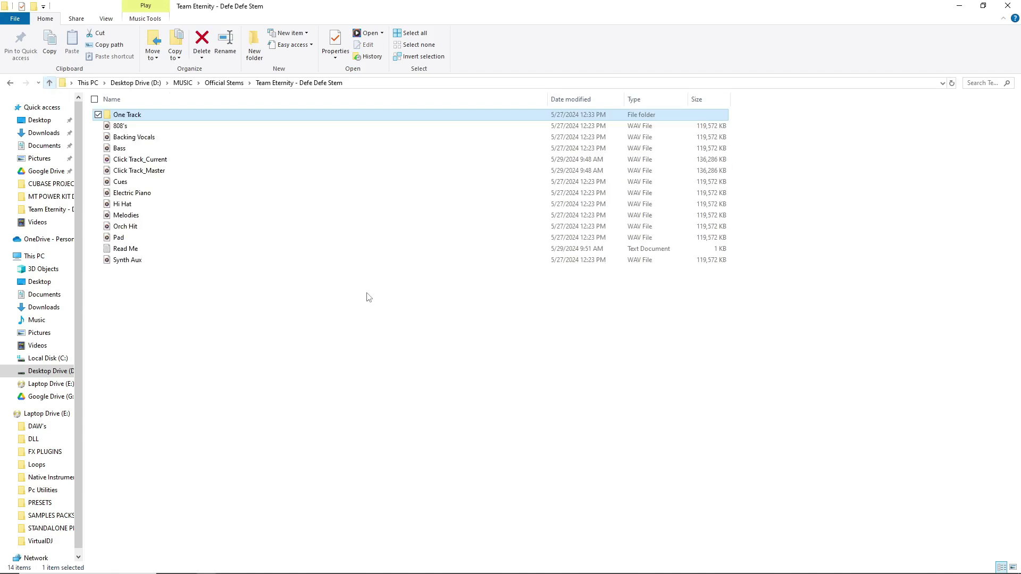
Select the separate stem files in the folder and highlight the Ableton Live setup heading and soundcard requirement in the Read Me
drag(366, 381, 295, 126)
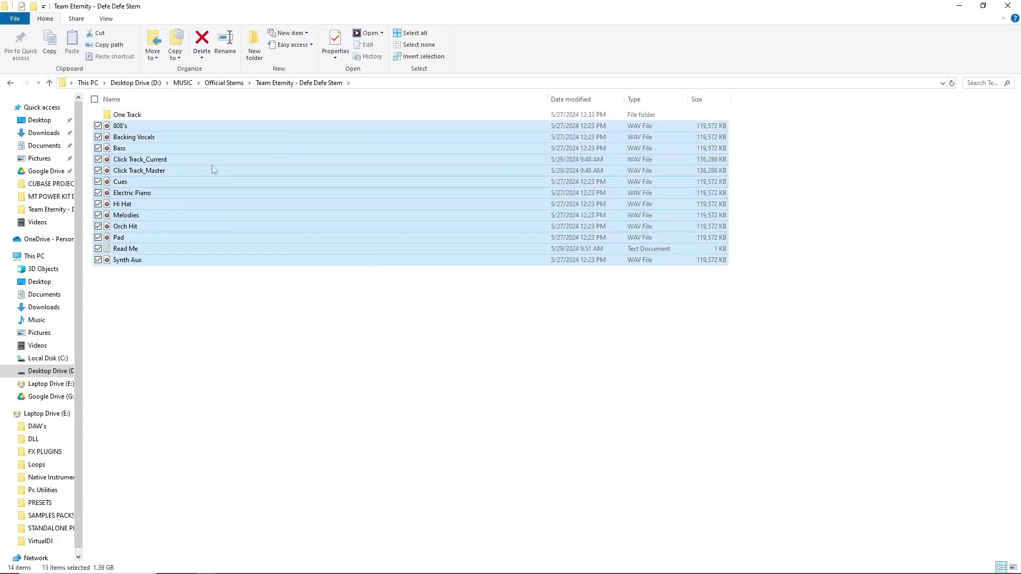
key(alt+Tab)
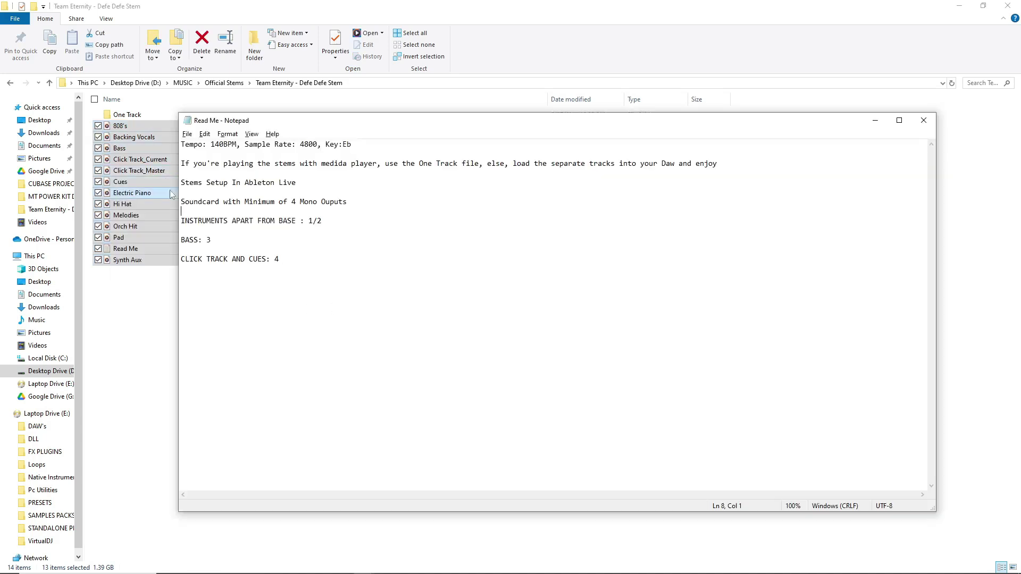
drag(181, 183, 303, 184)
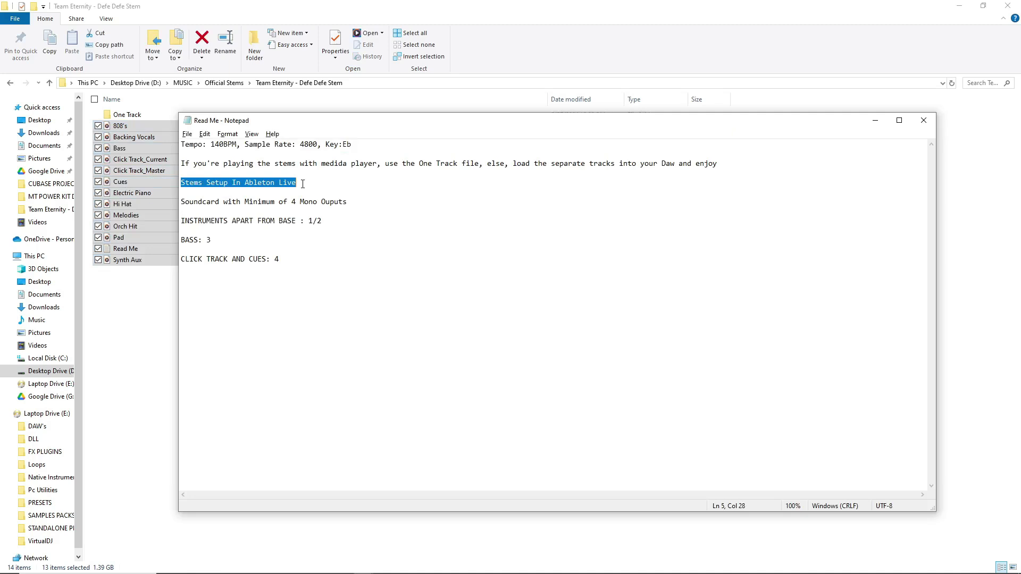
click(480, 244)
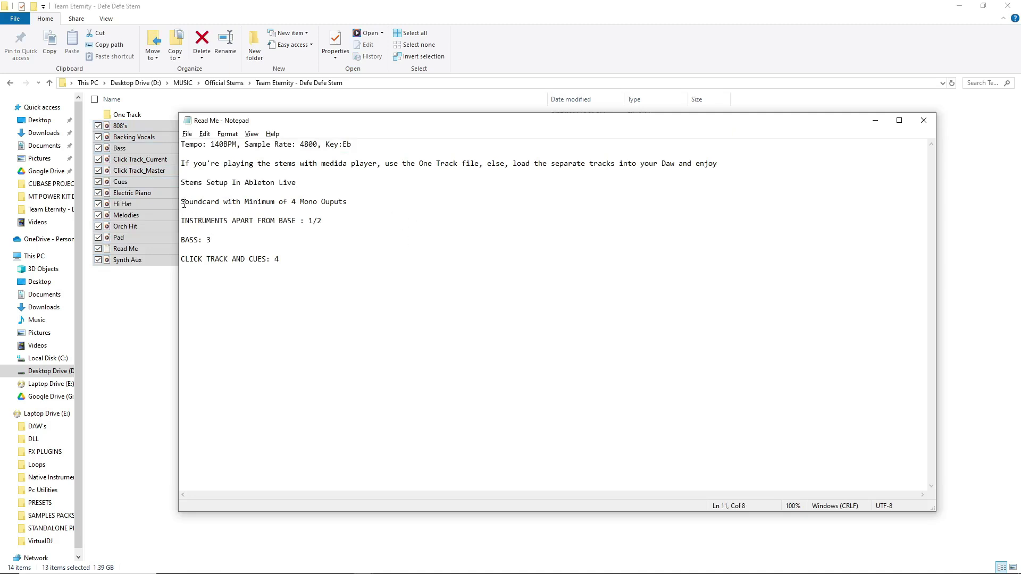
drag(352, 204, 220, 192)
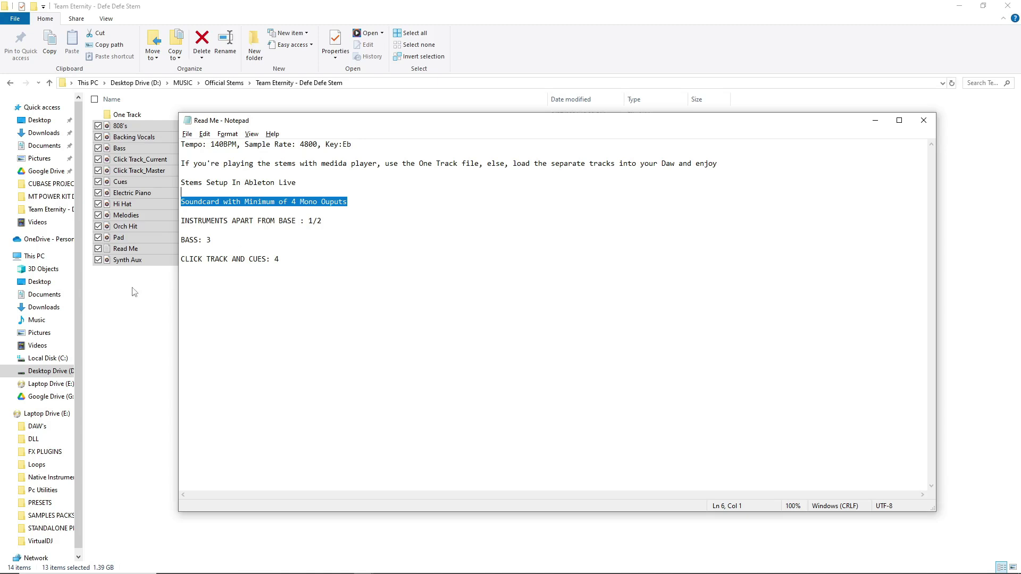
Highlight the output assignment line for the instruments apart from bass in the Read Me file
click(329, 223)
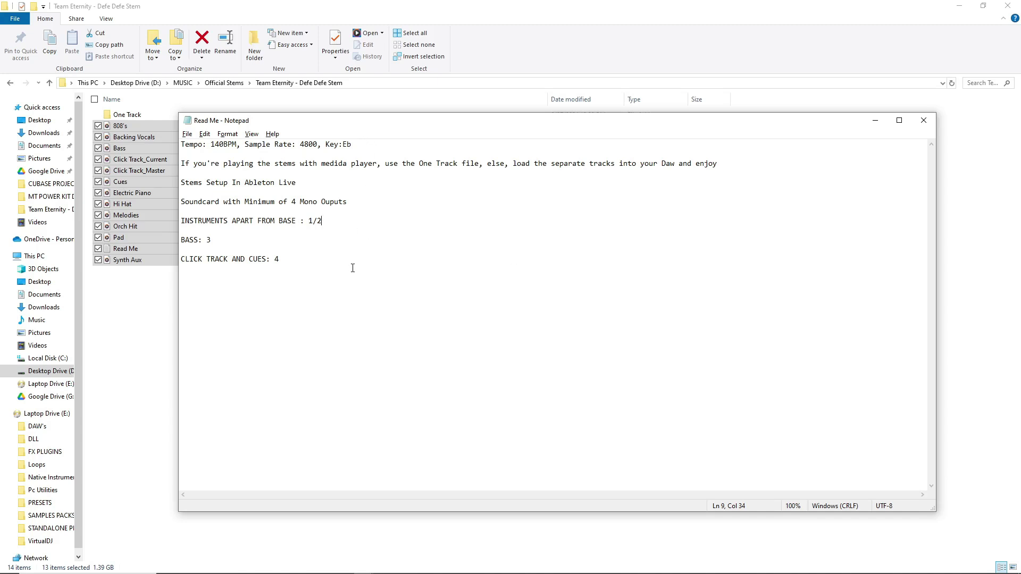
drag(322, 220, 182, 223)
click(360, 326)
drag(182, 218, 268, 220)
click(272, 221)
Add the line "Drag and Drop the stems into your arranger" below the soundcard requirement in the Read Me, separated by a blank line
click(353, 200)
key(Return)
key(Return)
text(Load the)
key(BackSpace)
key(BackSpace)
key(BackSpace)
key(BackSpace)
key(BackSpace)
key(BackSpace)
key(BackSpace)
key(BackSpace)
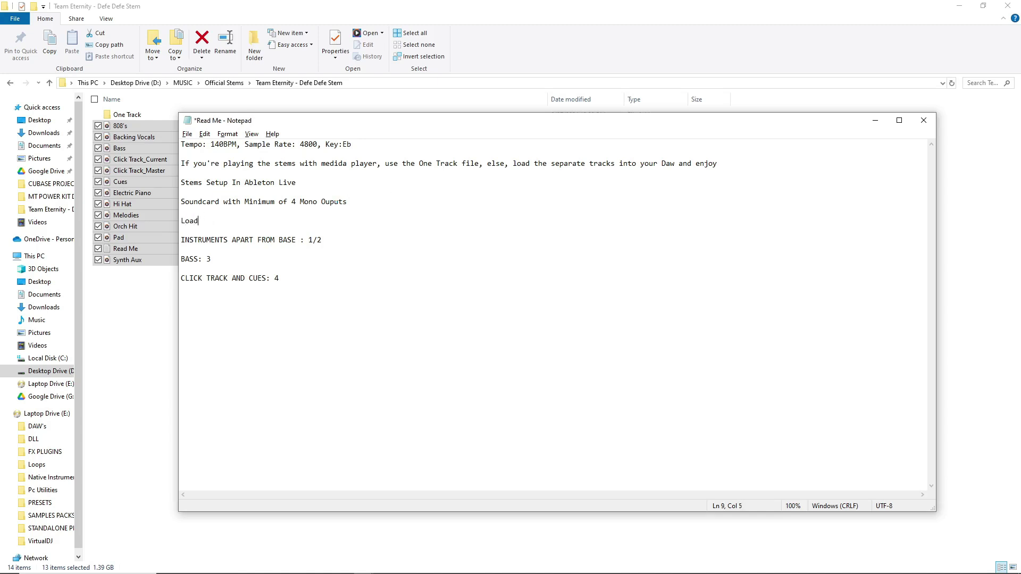
text(Drag and Drop the stems into your arranger)
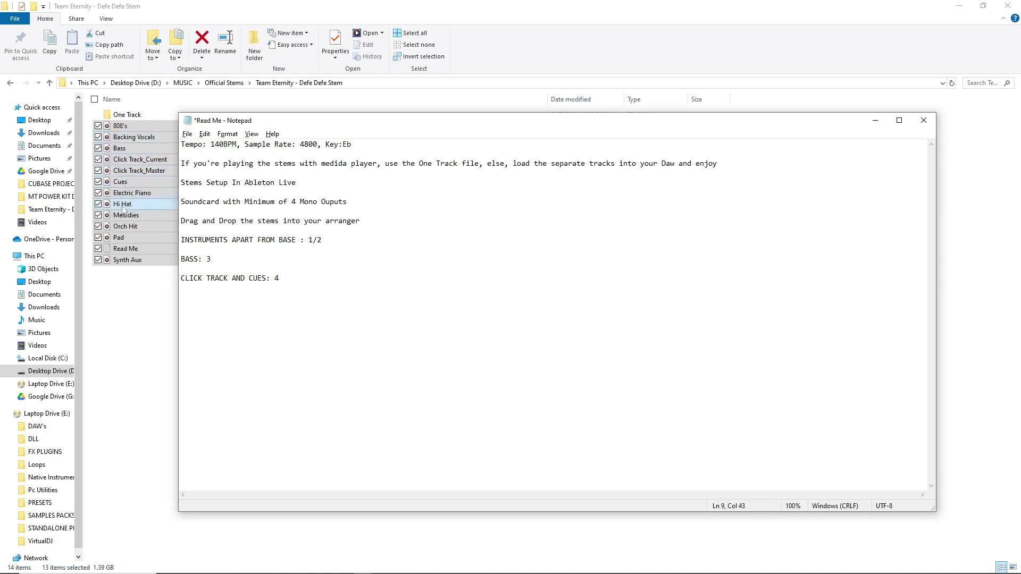
Switch to the stem folder in File Explorer and select all the WAV stems, leaving out the One Track folder and the Read Me
click(103, 387)
drag(217, 355, 218, 260)
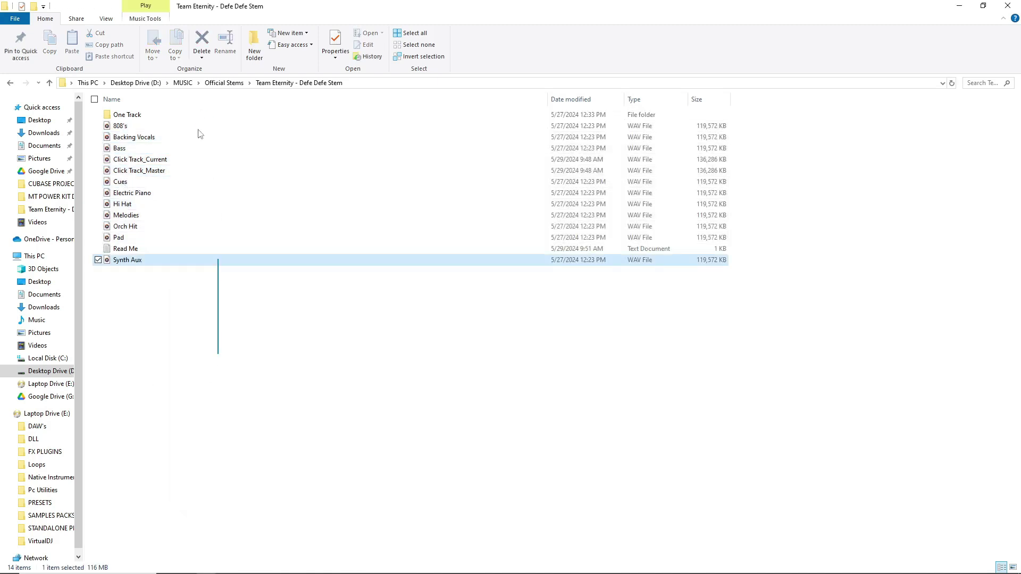
drag(200, 134, 200, 130)
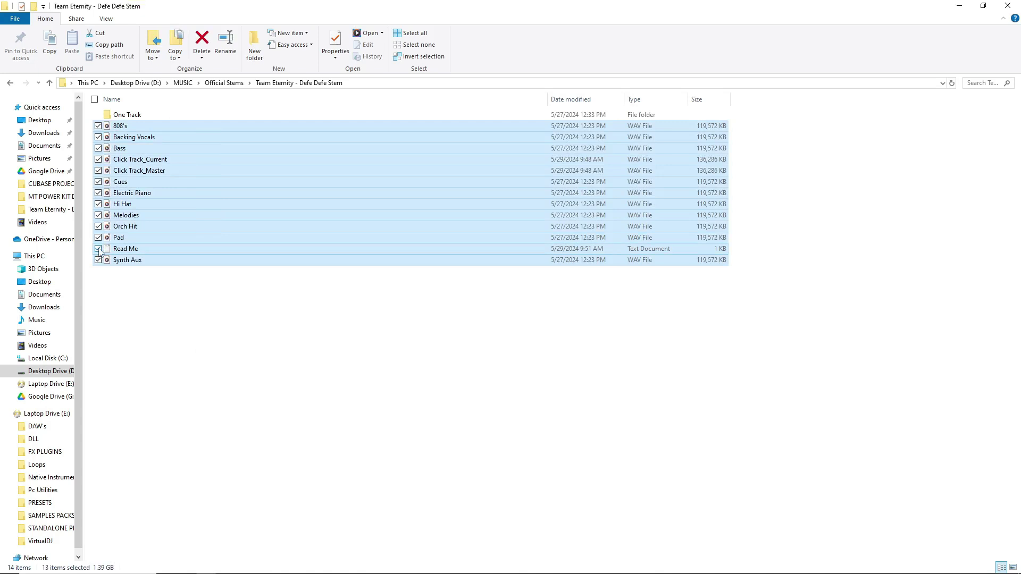
click(98, 248)
mouse_move(186, 167)
mouse_down()
mouse_move(155, 206)
mouse_move(190, 280)
mouse_move(519, 235)
mouse_move(426, 227)
mouse_move(381, 262)
mouse_move(260, 93)
mouse_move(234, 322)
mouse_up()
key(alt+Tab)
key(alt+Tab)
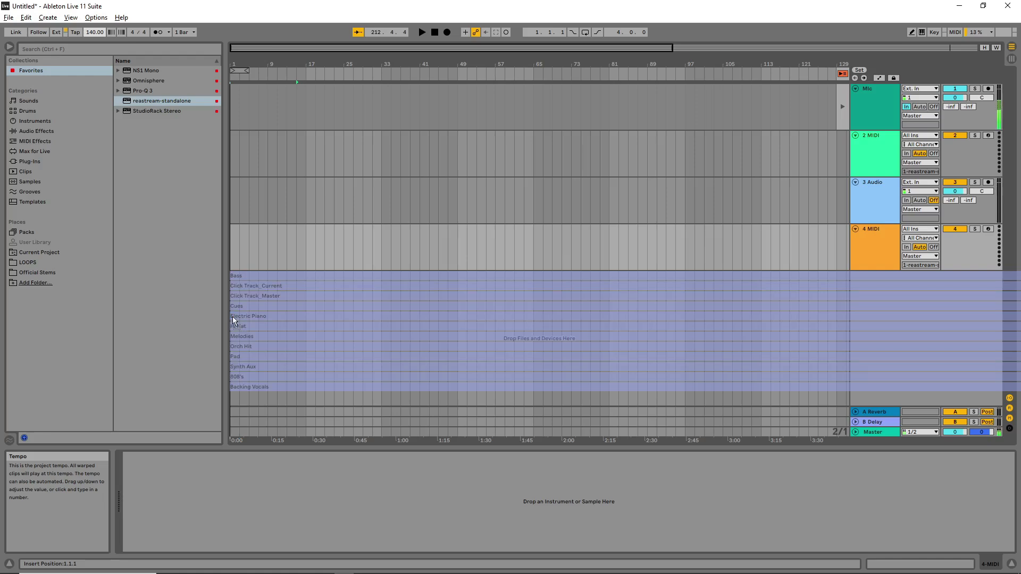
drag(233, 319, 233, 321)
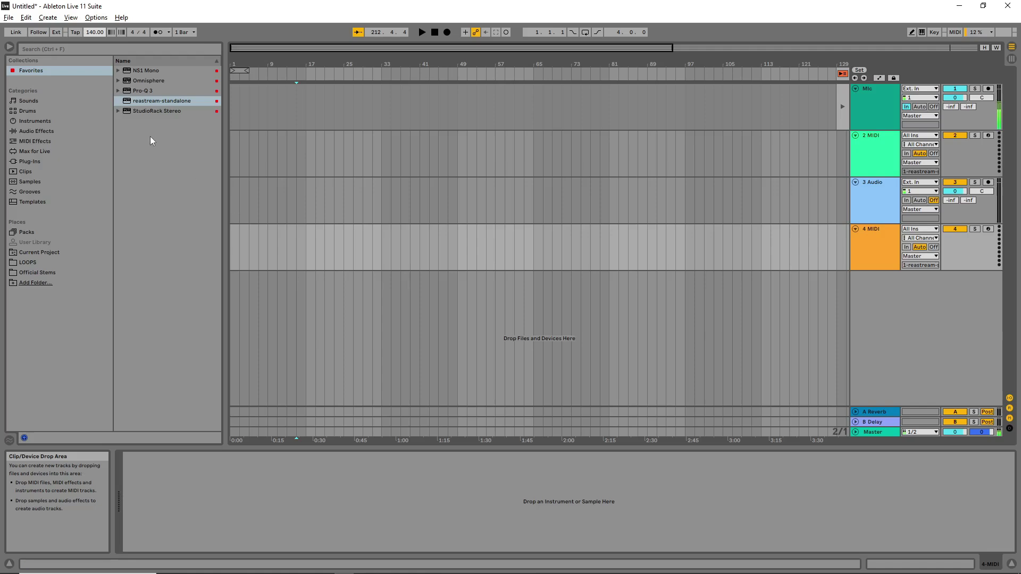
Bring the selected stems from File Explorer into Ableton Live, placing them on new audio tracks at the start of the arrangement
key(alt+Tab)
drag(499, 248, 232, 298)
key(alt+Tab)
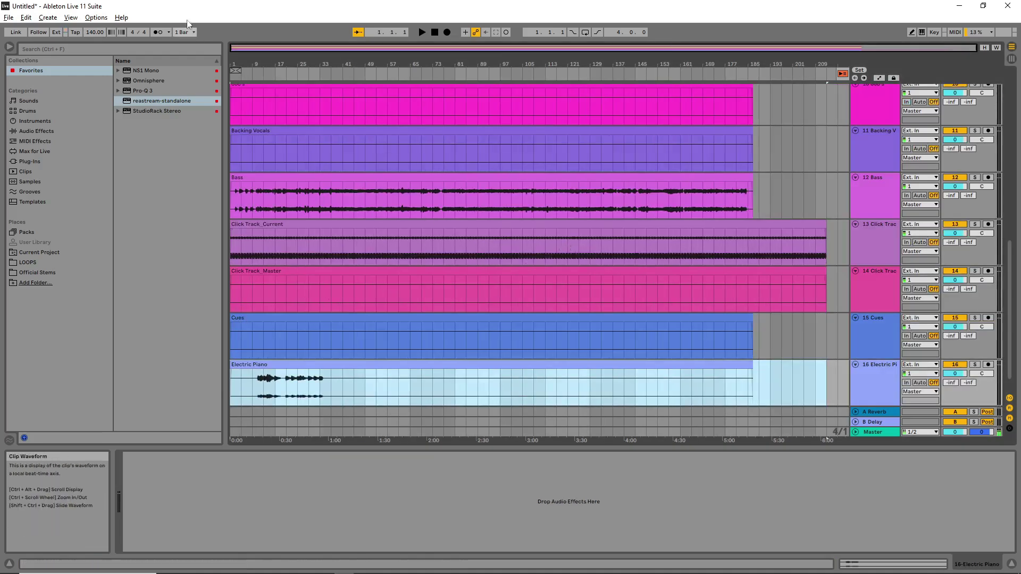
Shrink the browser to widen the arrangement and look over the imported stem tracks down to Cues
key(ctrl+alt+b)
scroll(326, 182, up, 5)
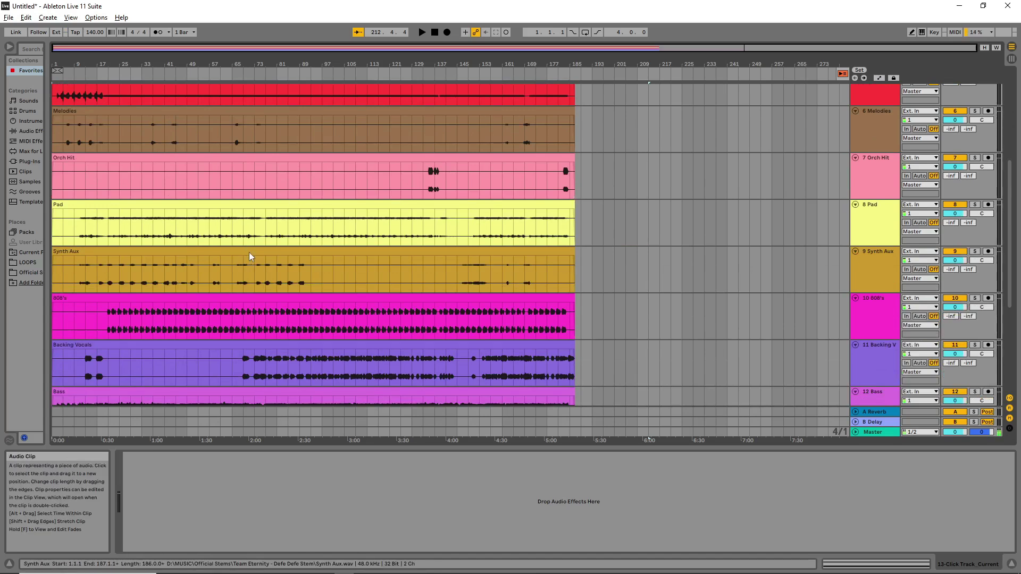
scroll(249, 252, down, 2)
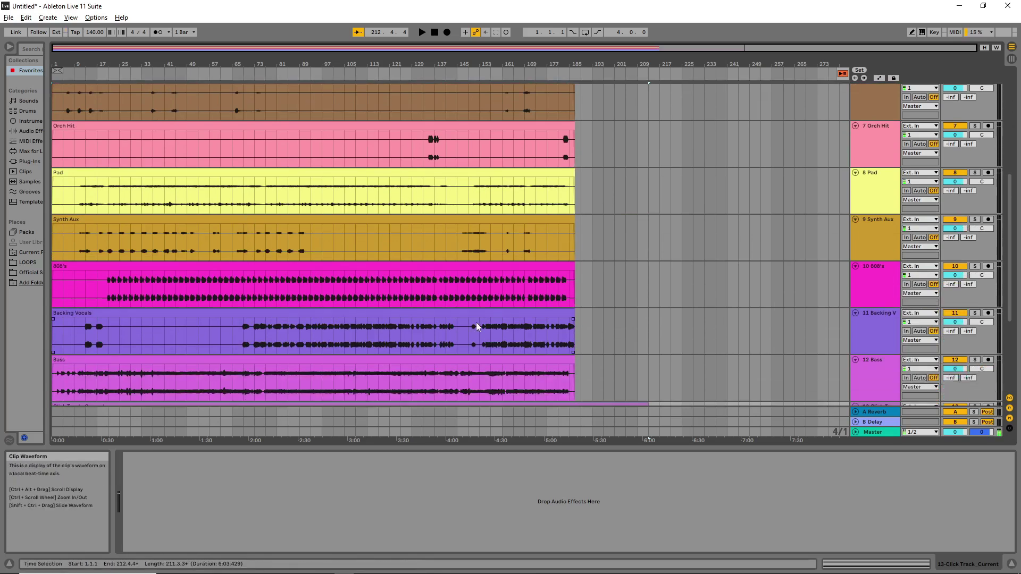
scroll(477, 322, down, 3)
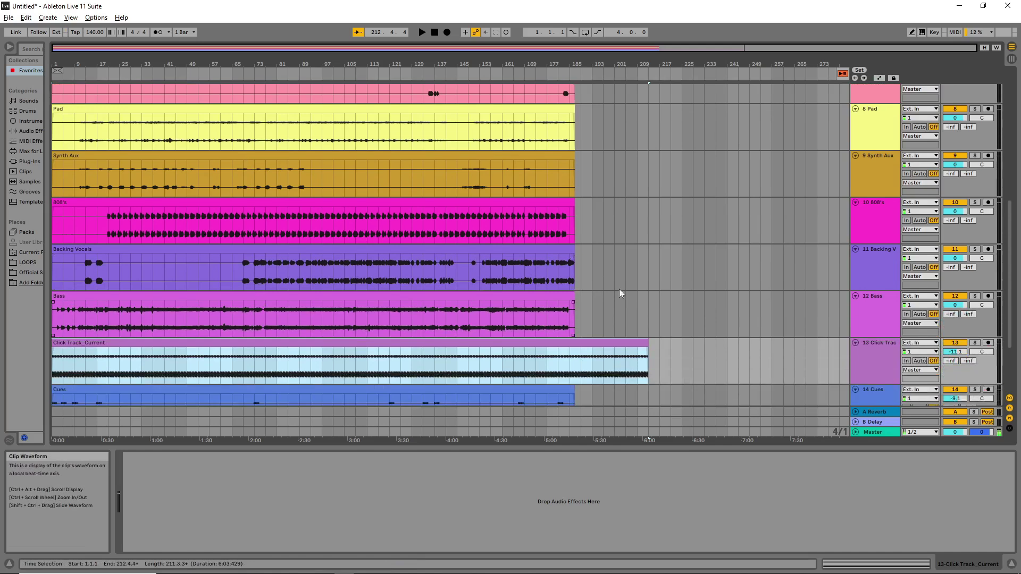
click(627, 289)
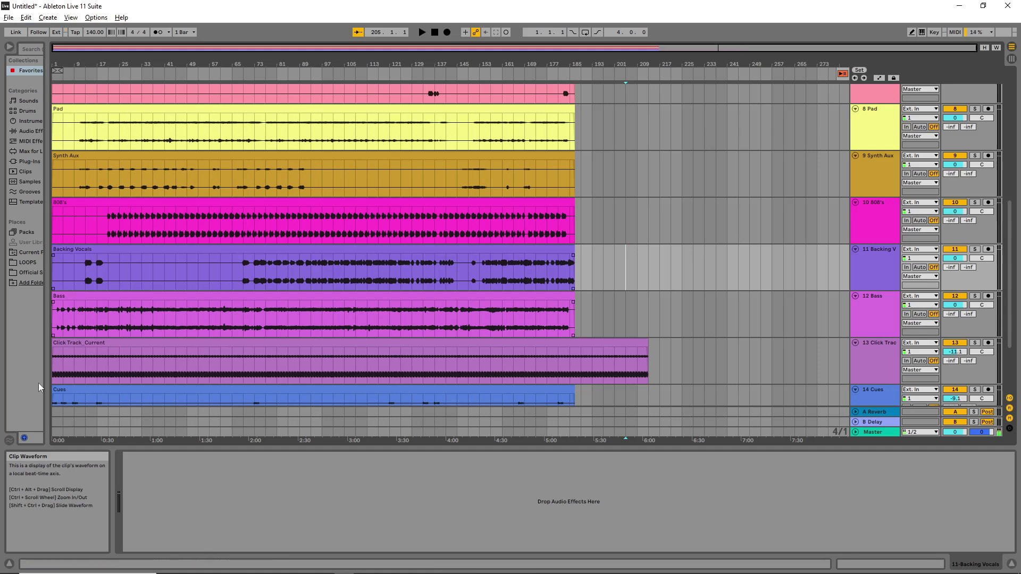
Play the stems from bar 5 of the arrangement for about ten bars and stop playback
click(68, 413)
key(space)
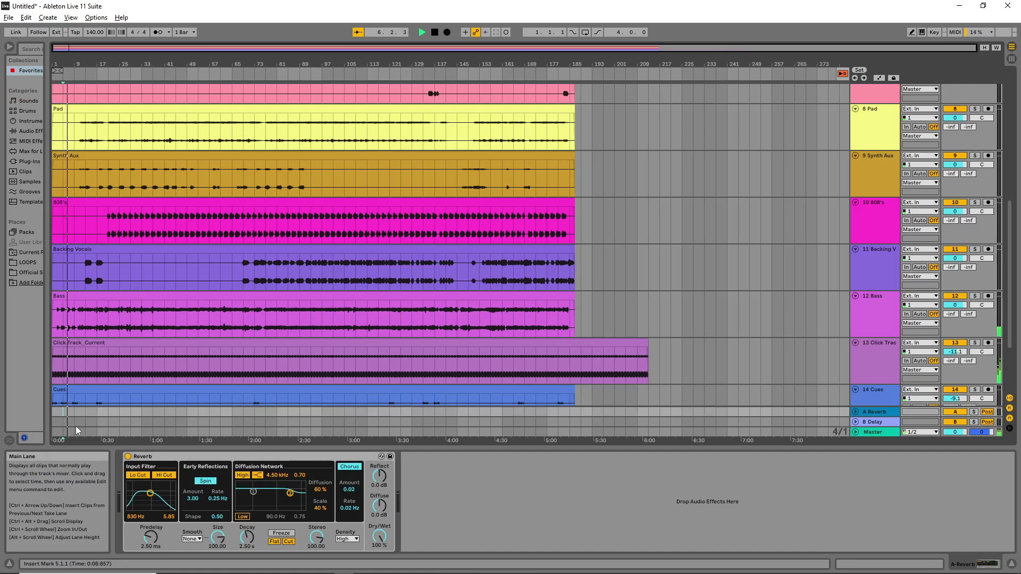
scroll(134, 319, down, 1)
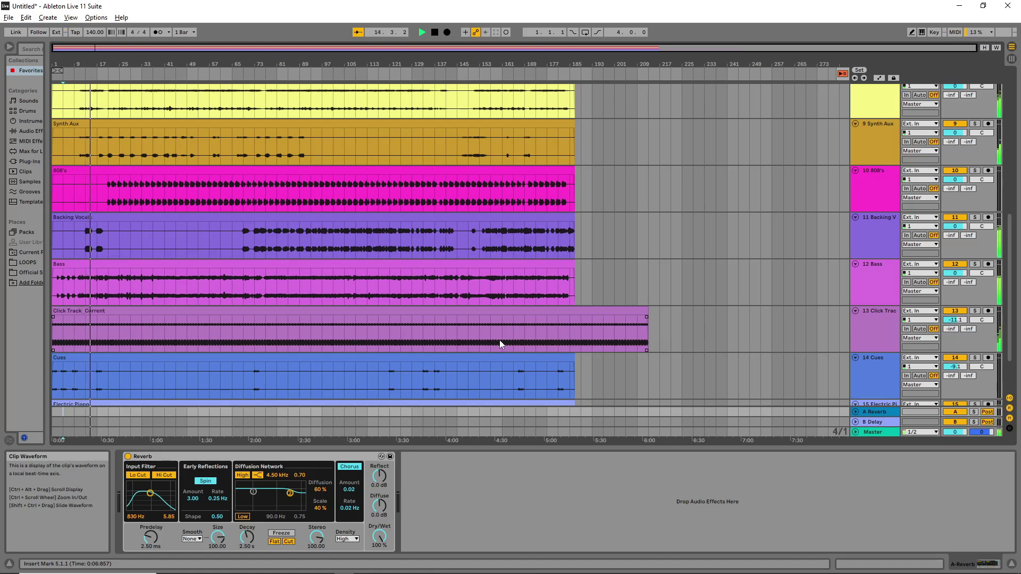
key(space)
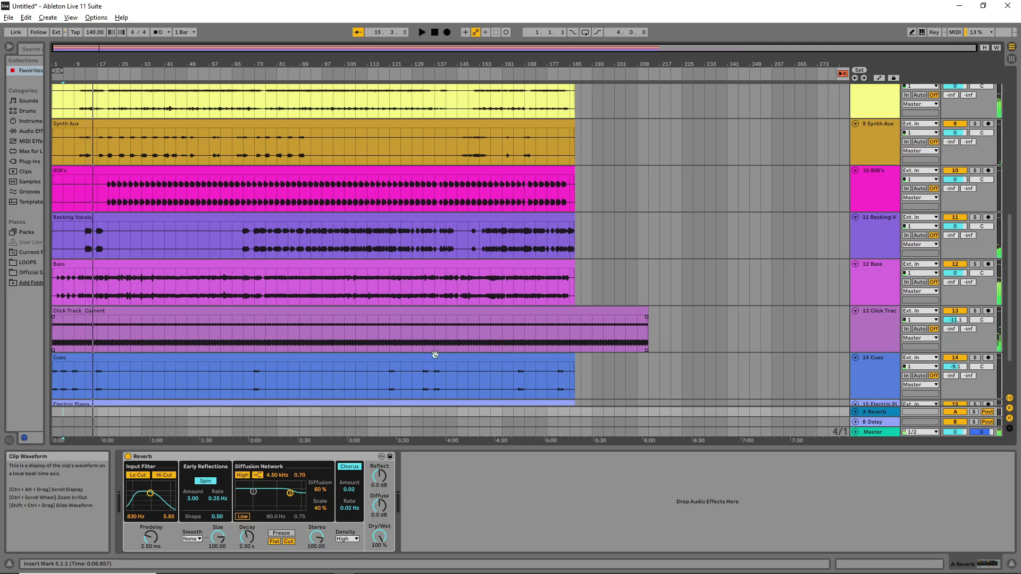
Look through the imported stem tracks between Orch Hit and Electric Piano and compare their clip lengths with the click track
click(192, 232)
scroll(301, 343, down, 4)
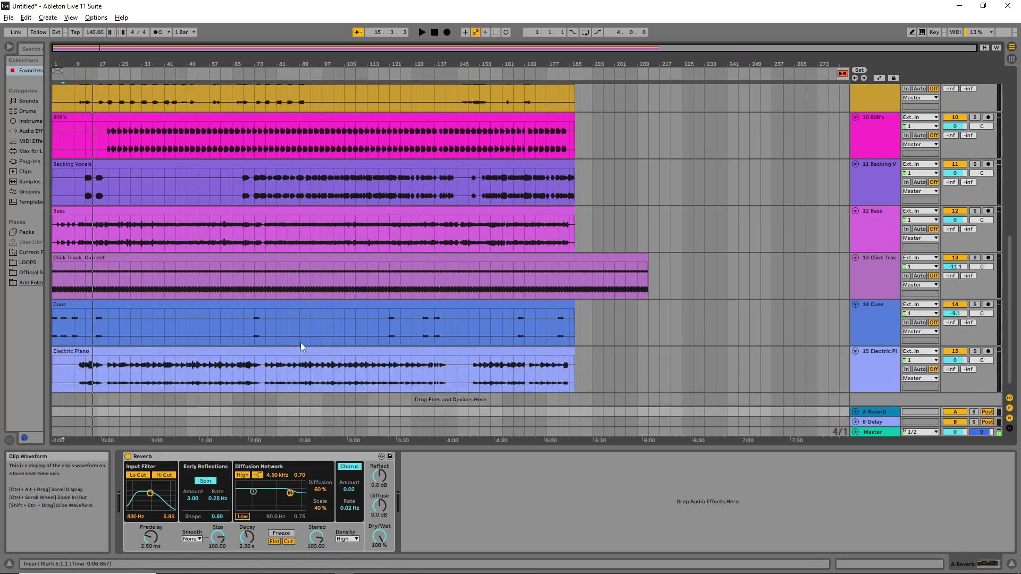
click(610, 384)
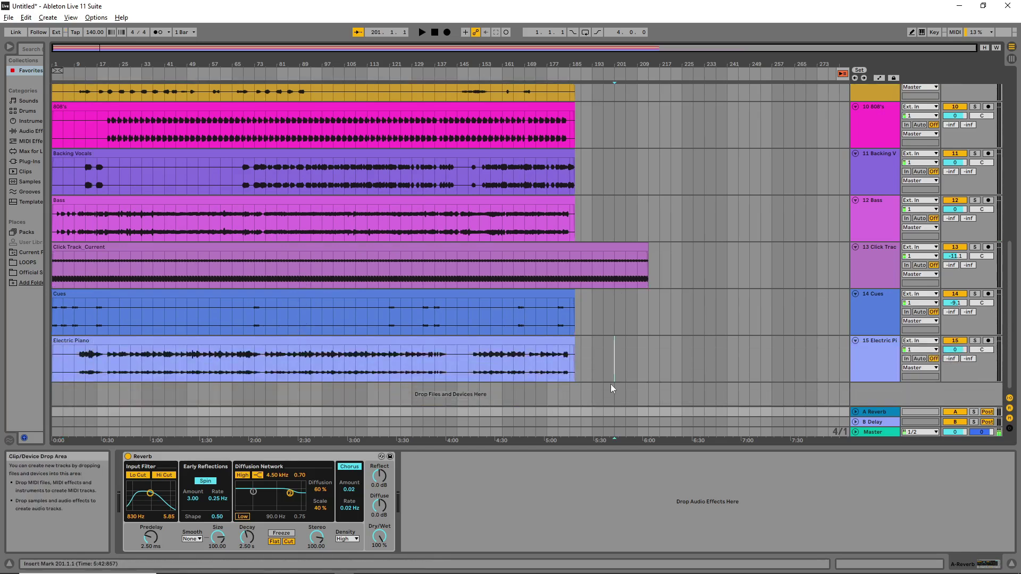
scroll(335, 271, up, 2)
scroll(338, 275, up, 8)
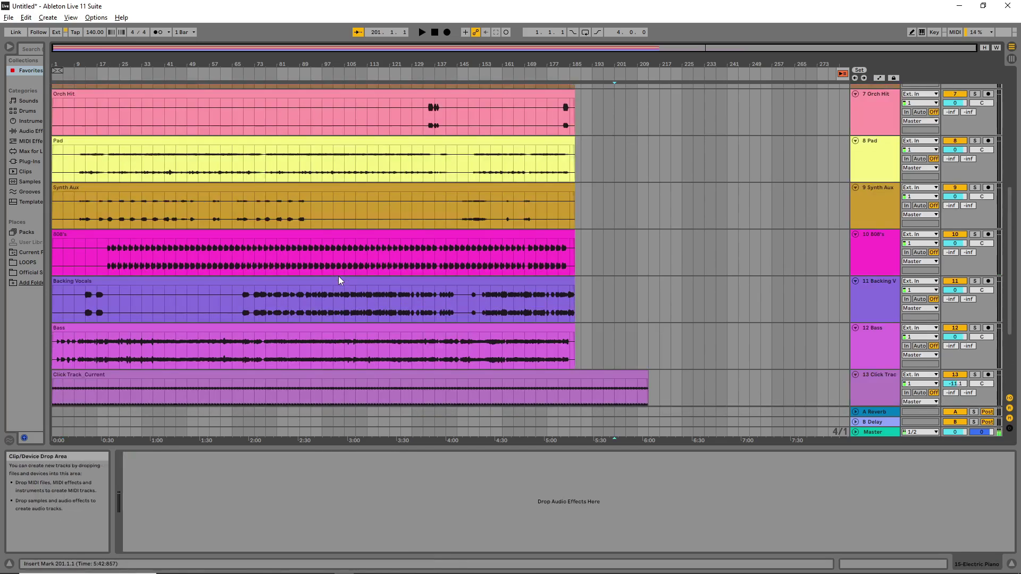
scroll(468, 326, down, 4)
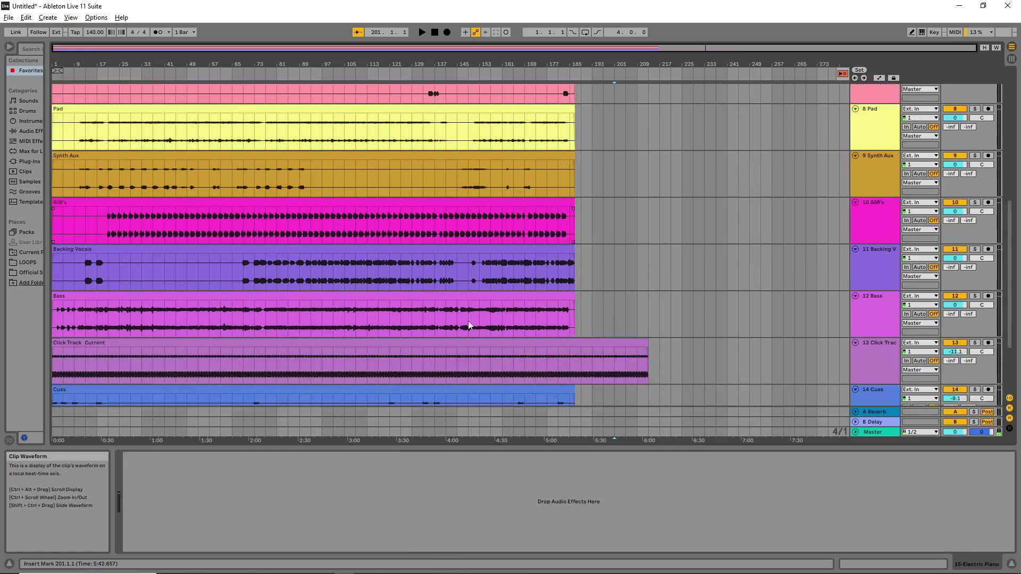
click(663, 378)
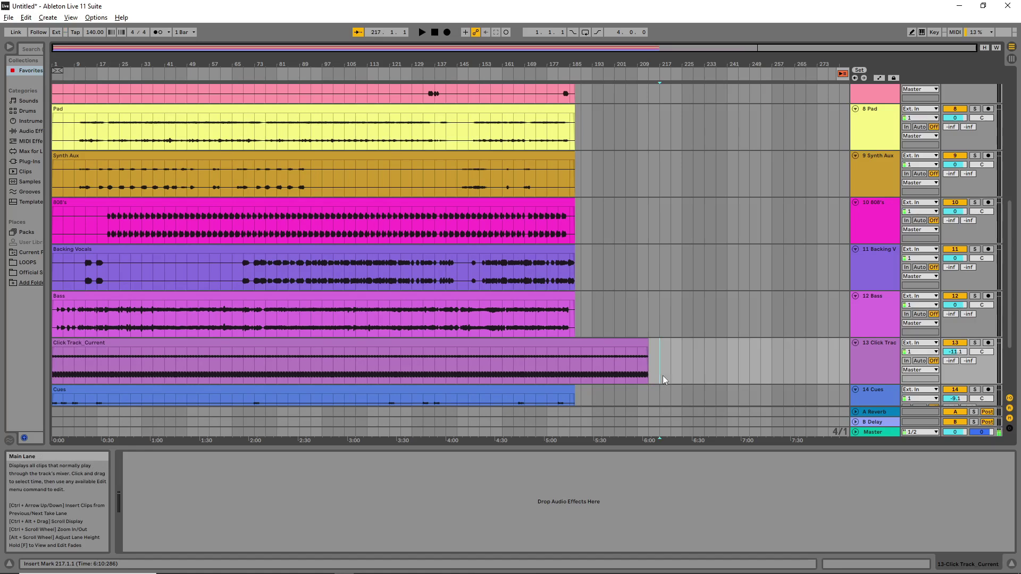
Select the Click Track_Current clip and the Cues clip in turn to identify the tracks meant for the click and cues output
click(116, 346)
scroll(117, 373, down, 1)
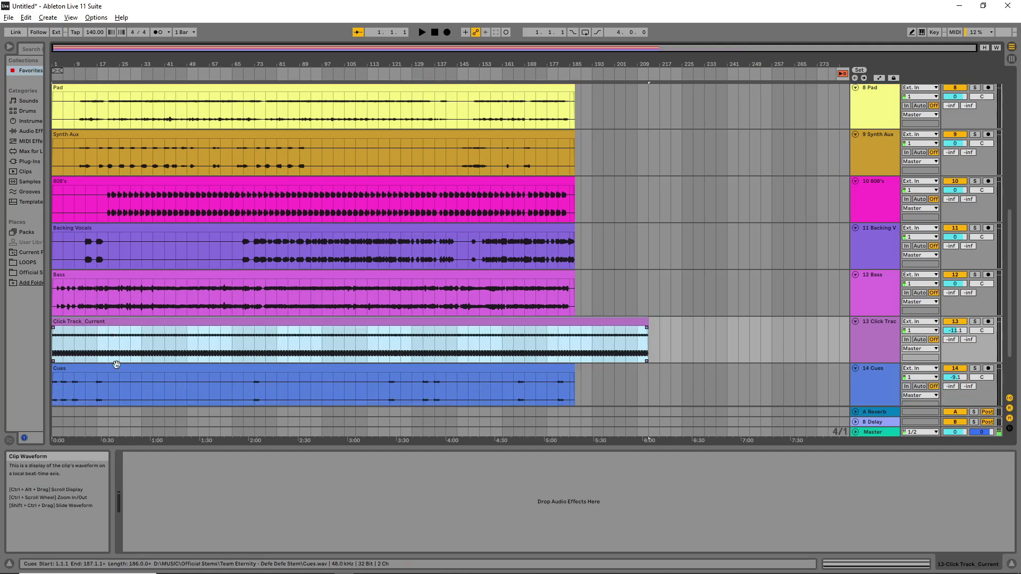
click(117, 383)
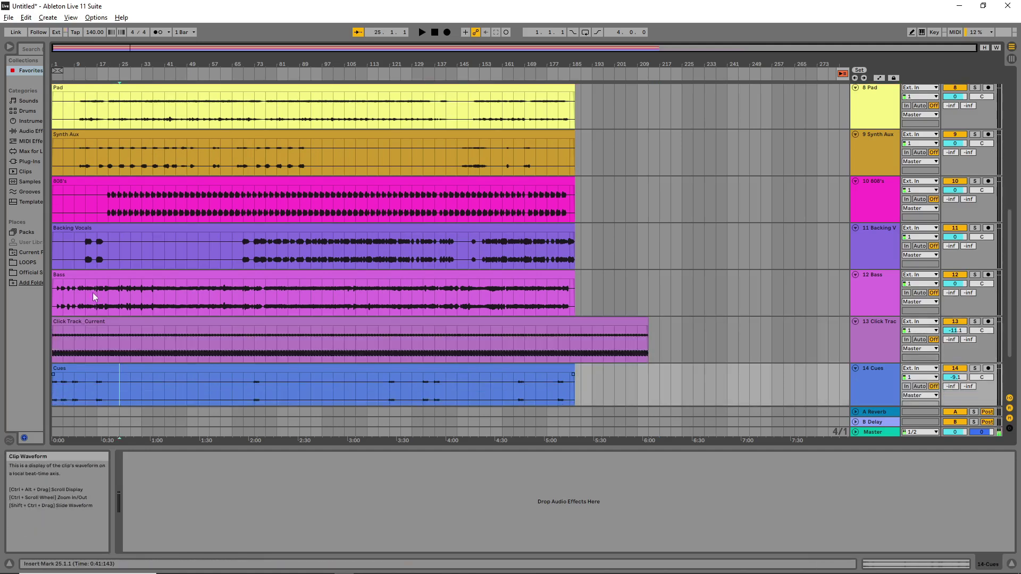
click(88, 323)
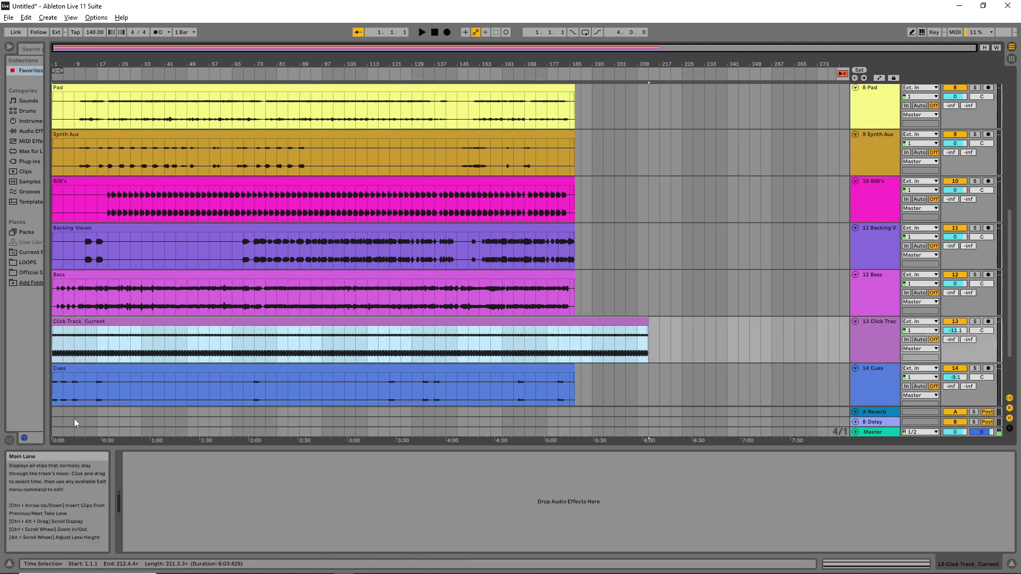
click(90, 369)
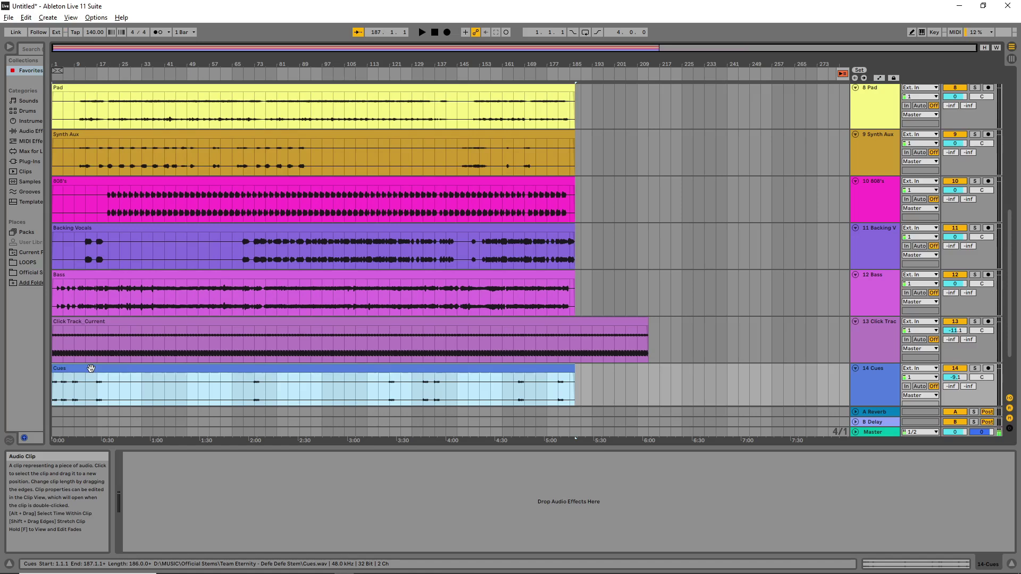
Switch to the Session View and inspect the output routing of the Master and of all the stem tracks
click(1011, 59)
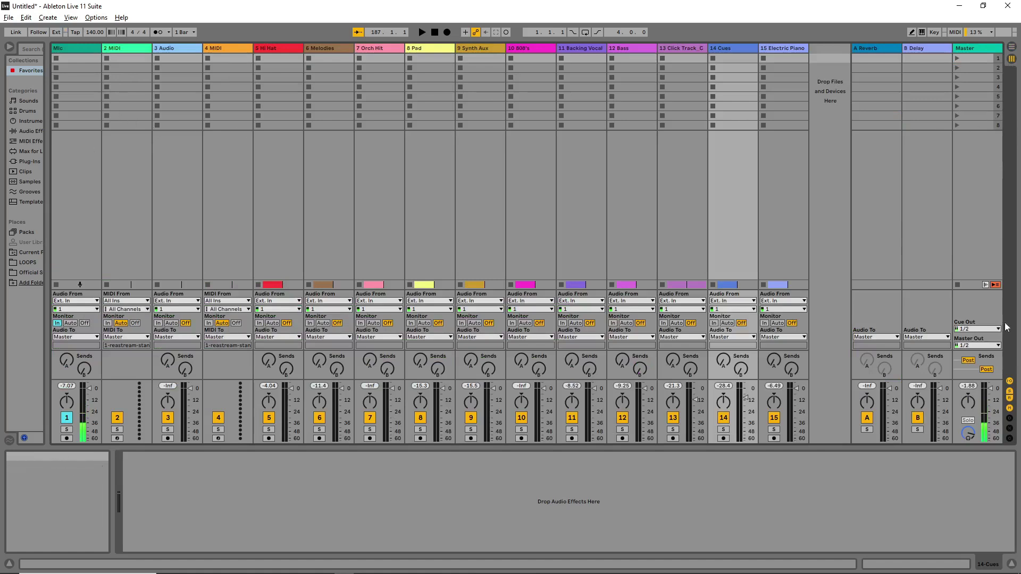
click(959, 233)
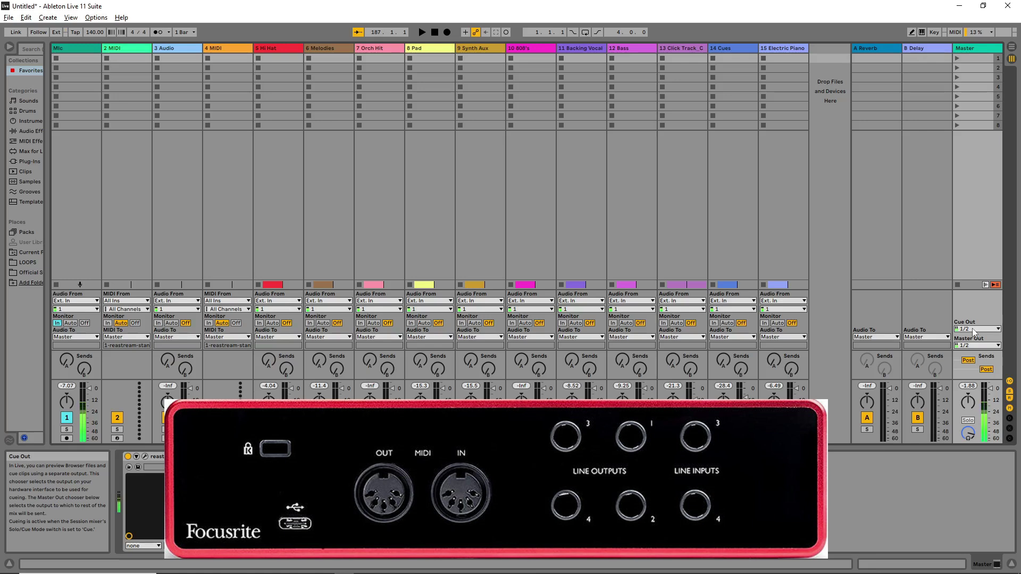
click(62, 47)
key(ctrl+a)
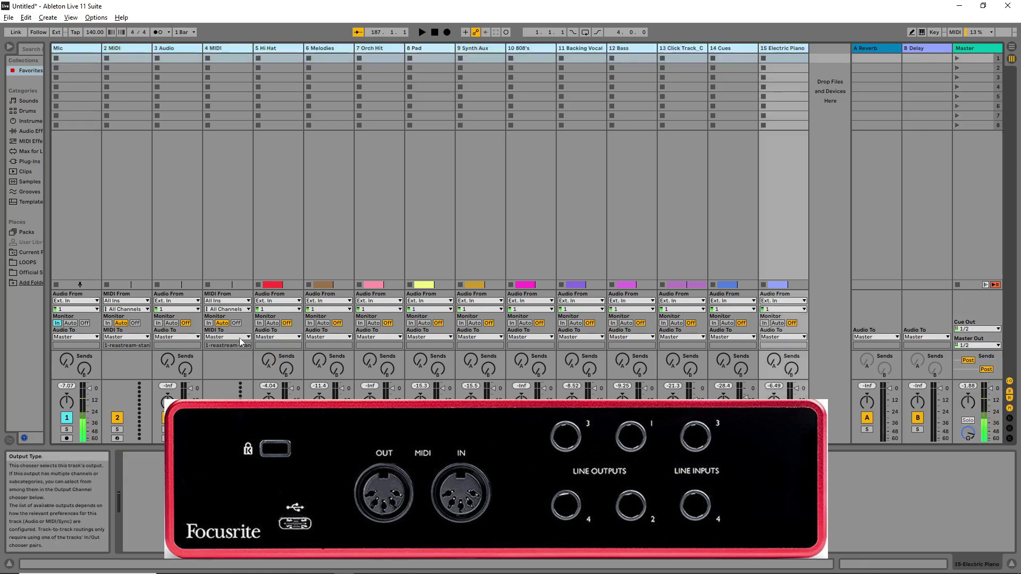
key(Right)
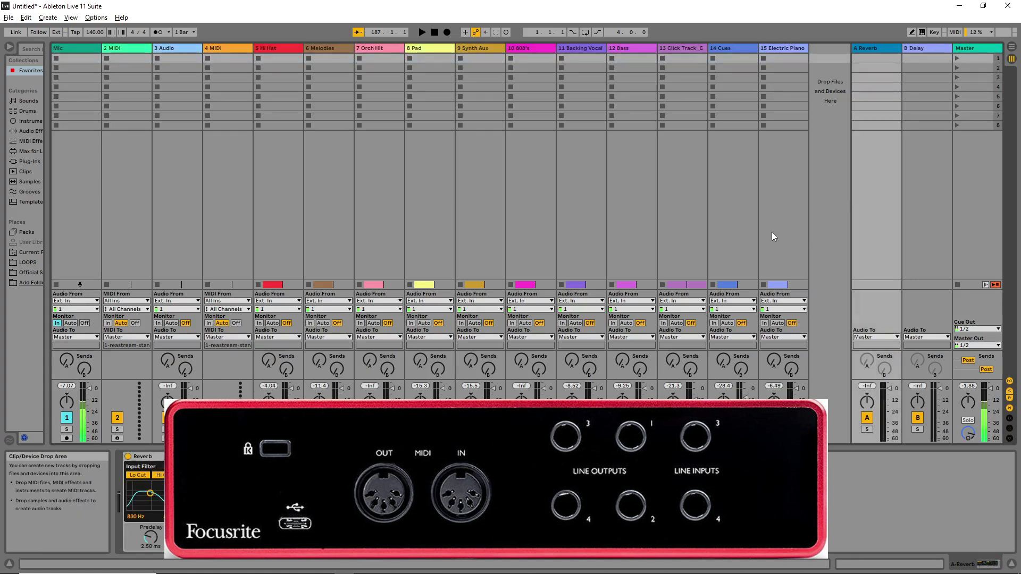
key(Left)
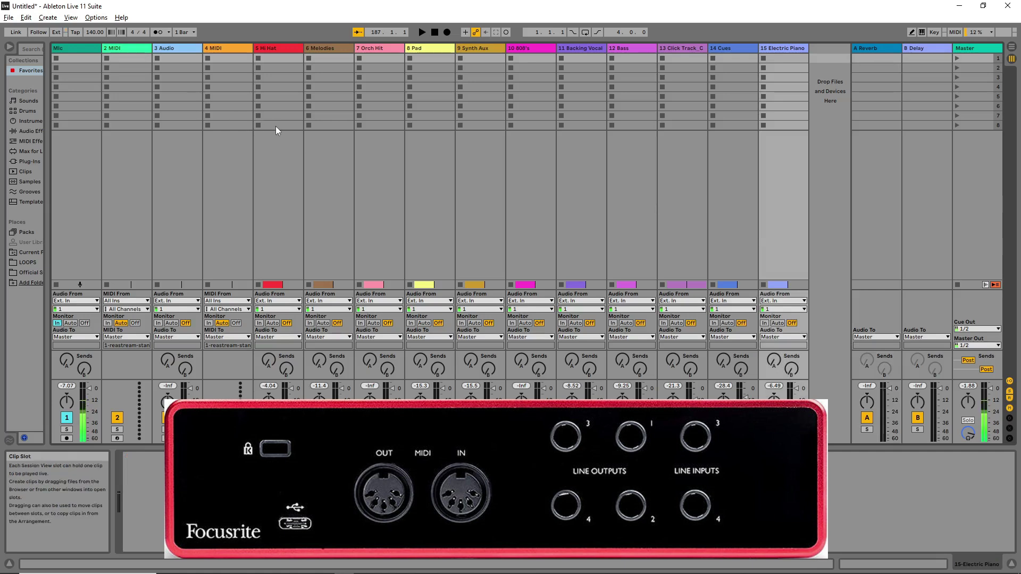
Deactivate the Cues and Click Track tracks and play the arrangement briefly without them before stopping playback
click(738, 49)
right_click(738, 48)
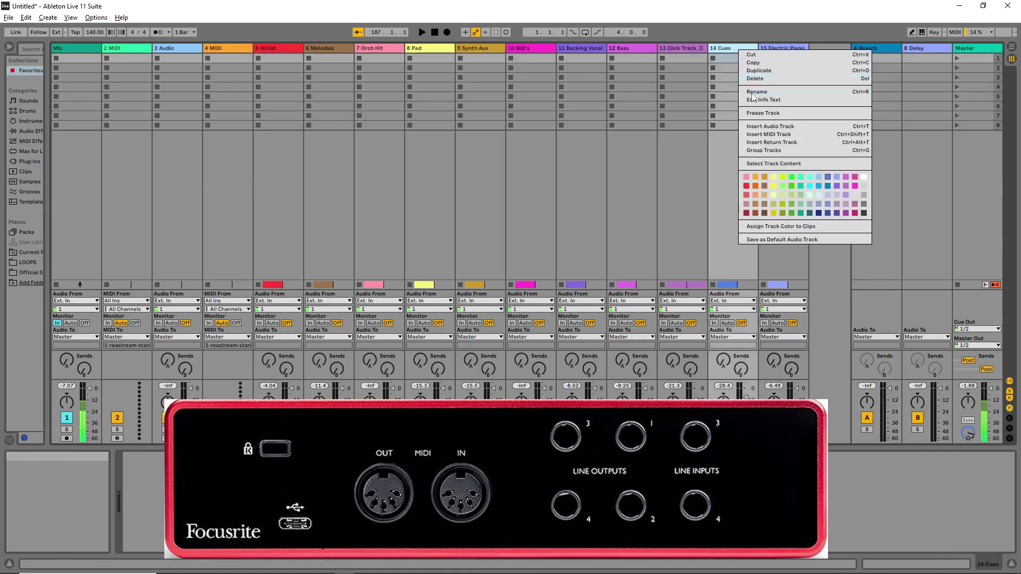
click(725, 227)
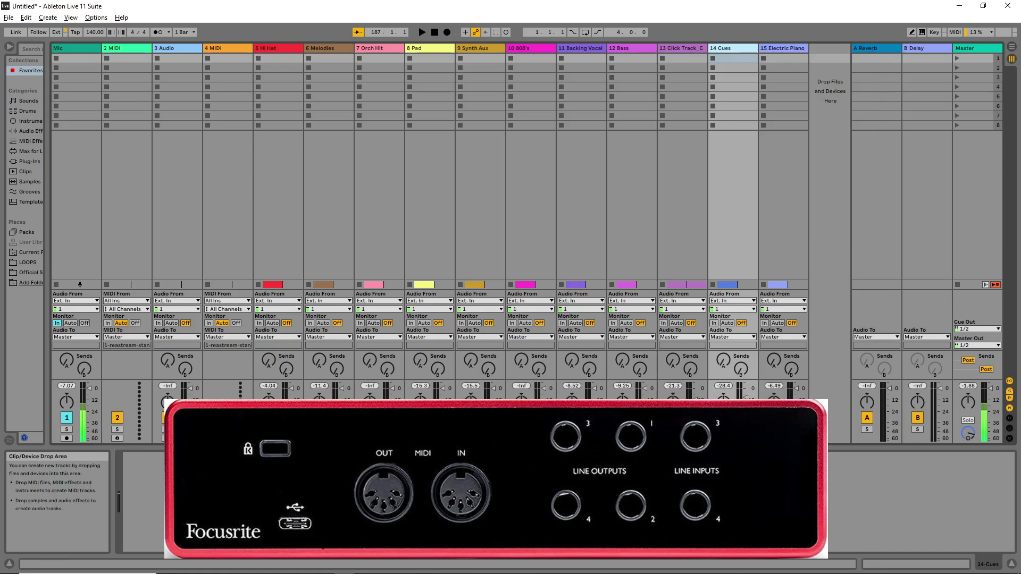
click(723, 419)
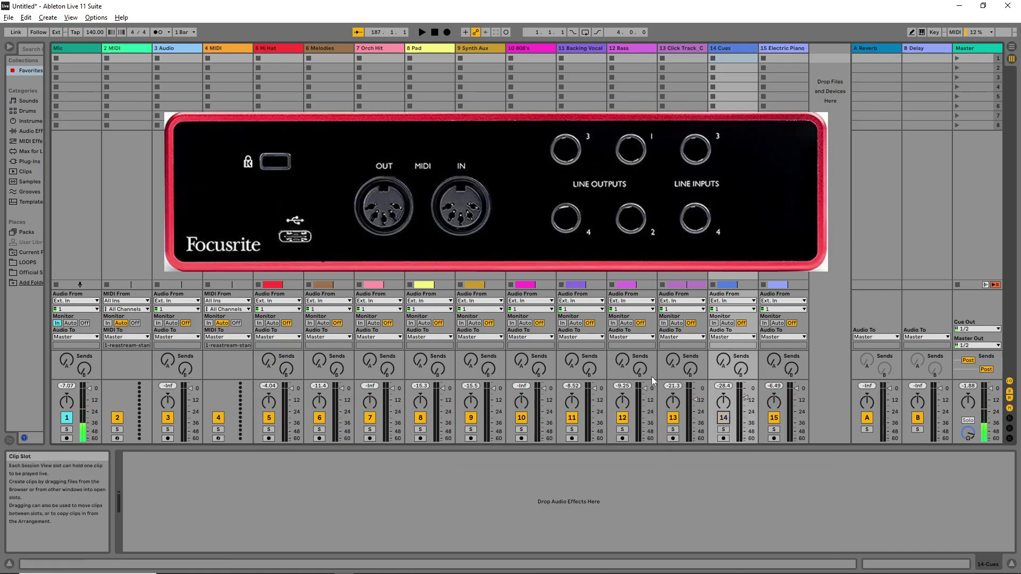
click(673, 418)
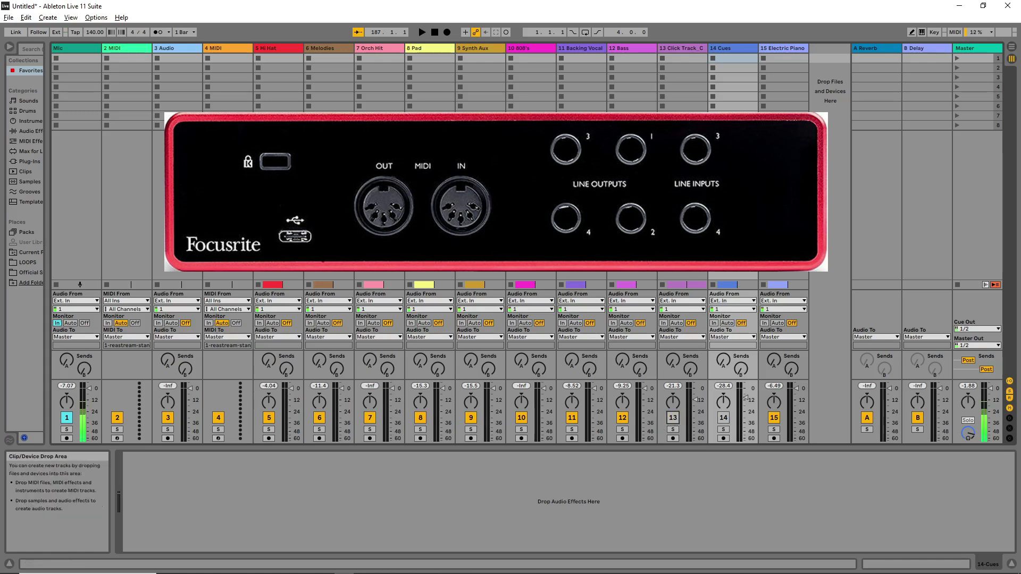
key(space)
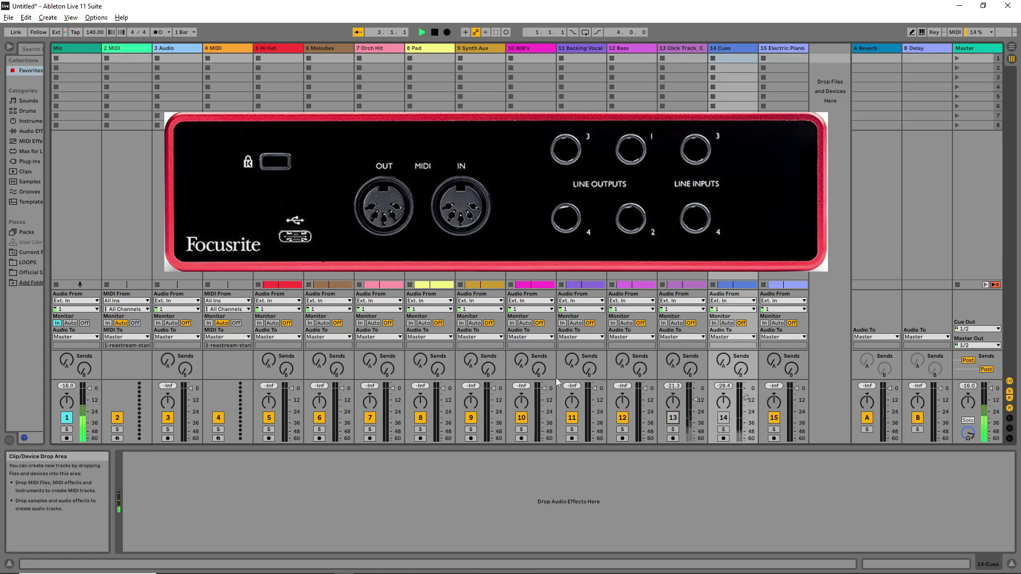
key(space)
Go through the Click Track, Cues, Electric Piano, Delay and Master channels and inspect their routing, including the Master's Cue Out choices
click(682, 372)
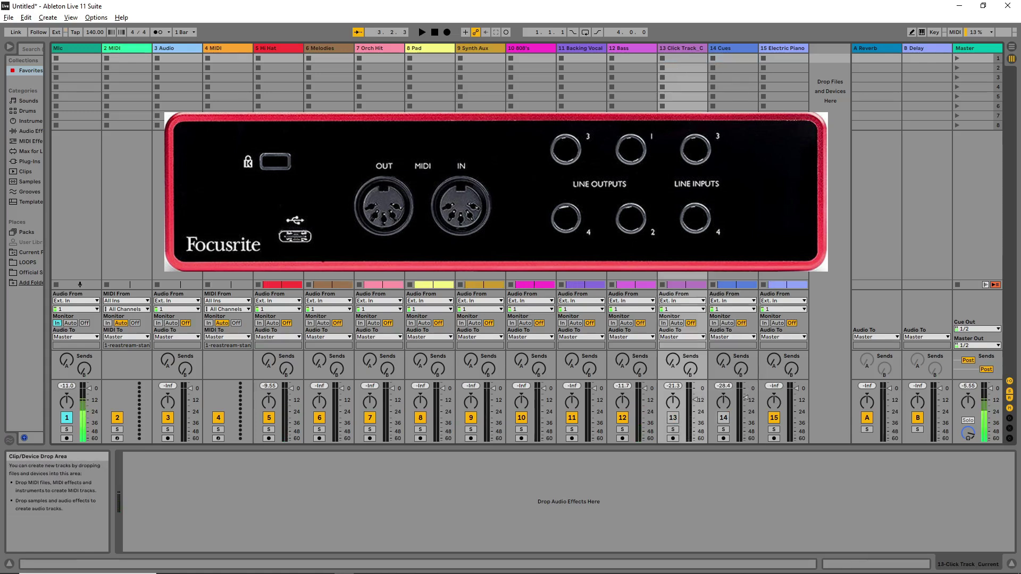
click(732, 372)
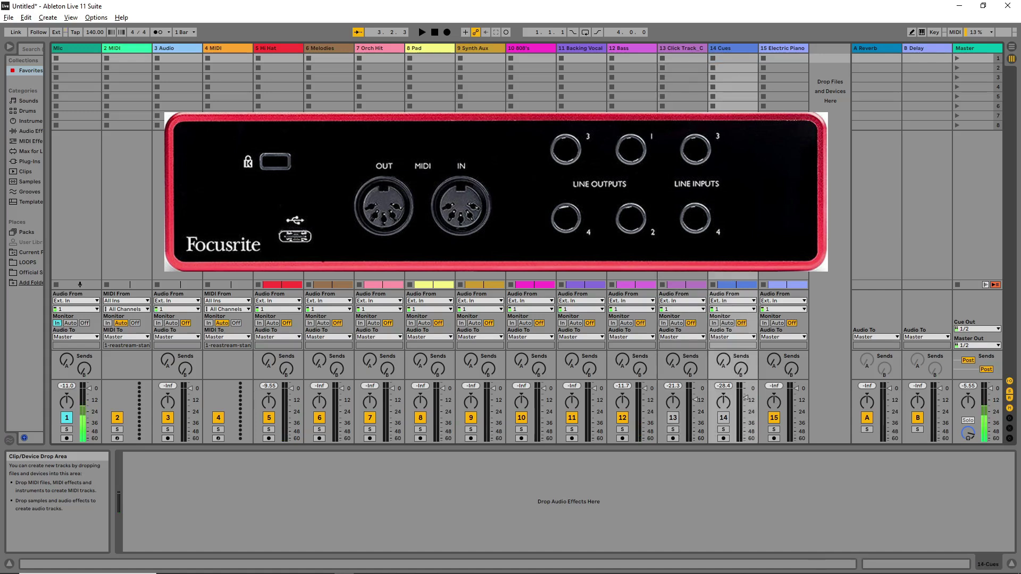
click(783, 372)
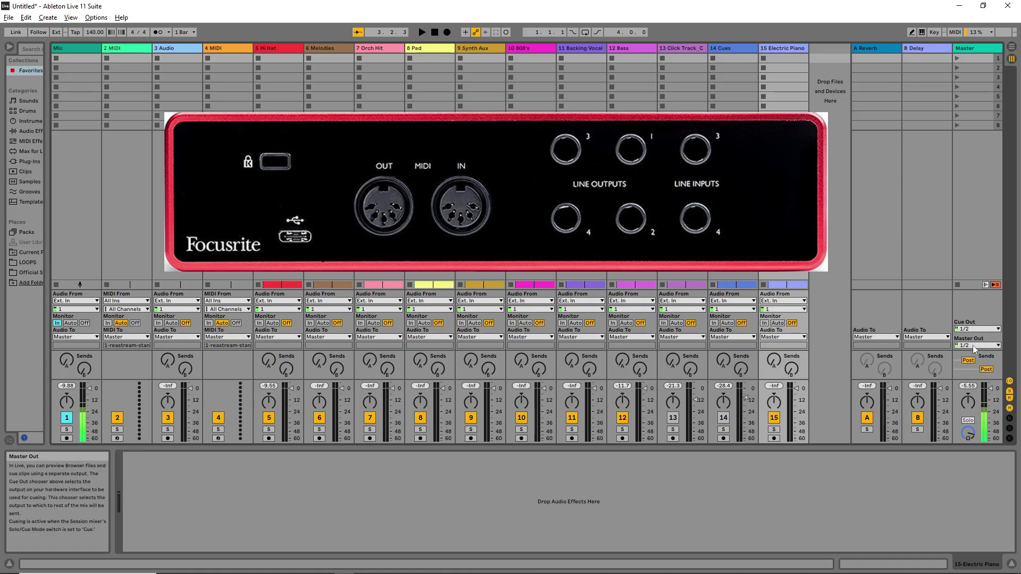
click(928, 269)
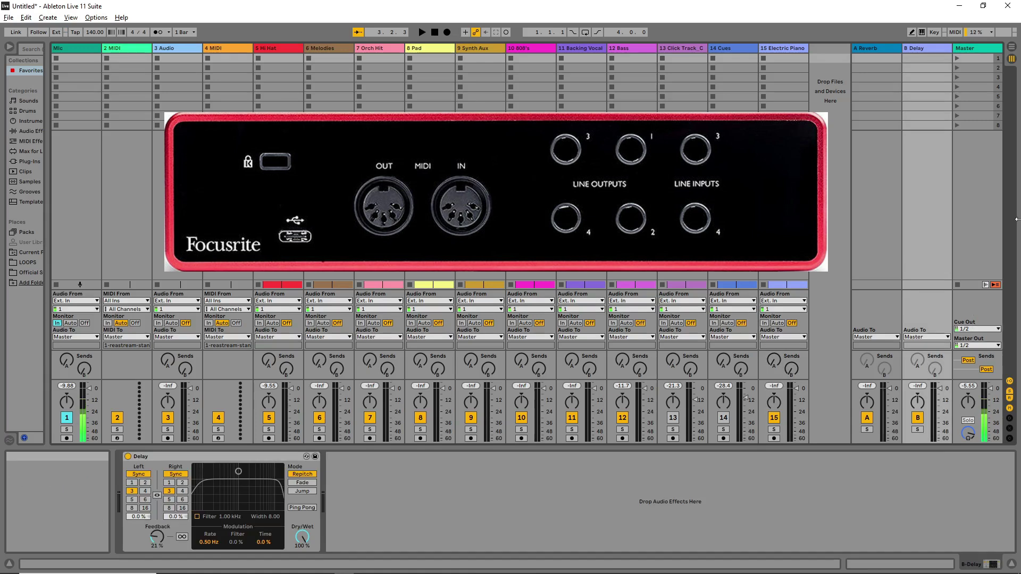
click(975, 239)
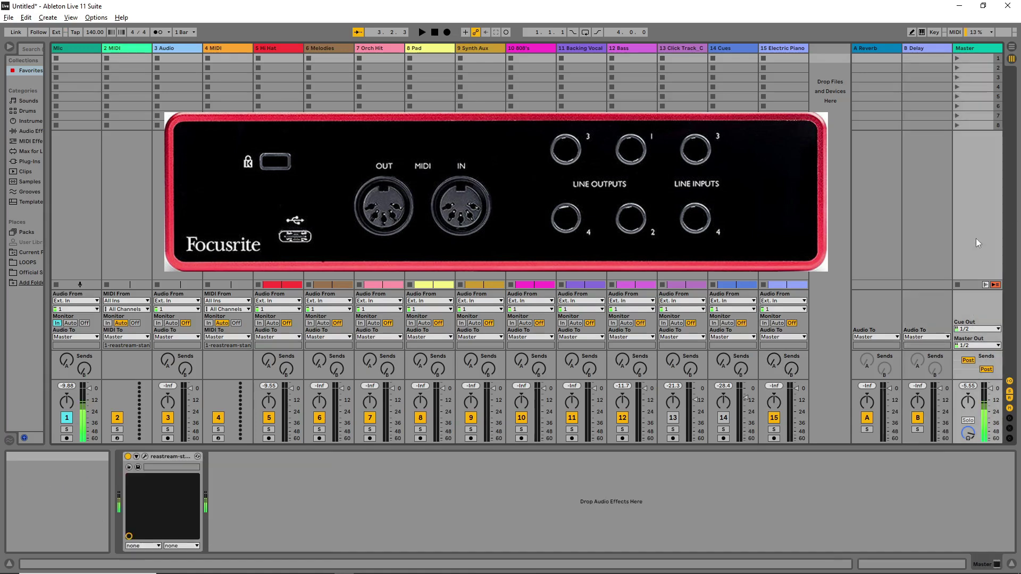
click(975, 329)
click(974, 300)
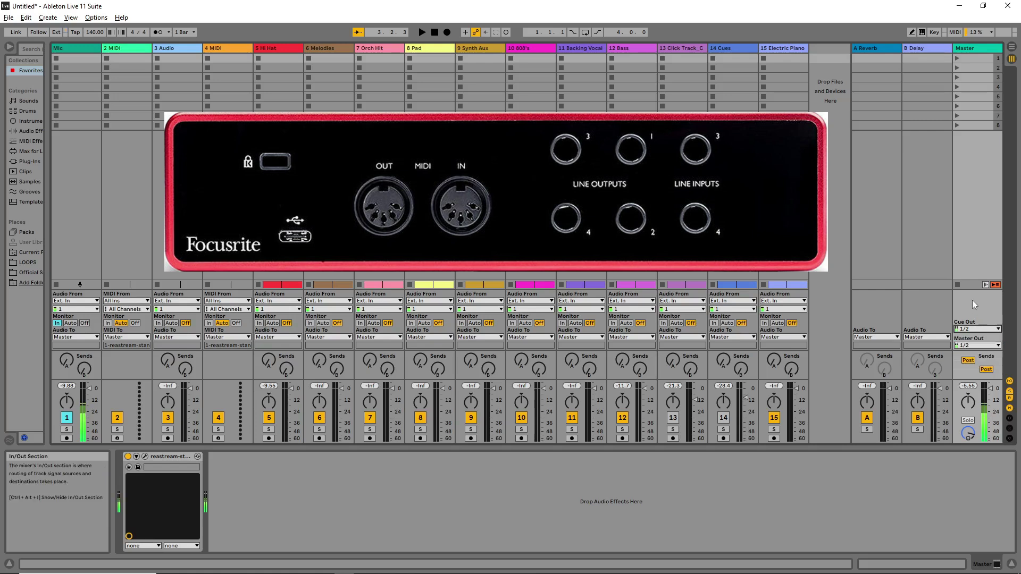
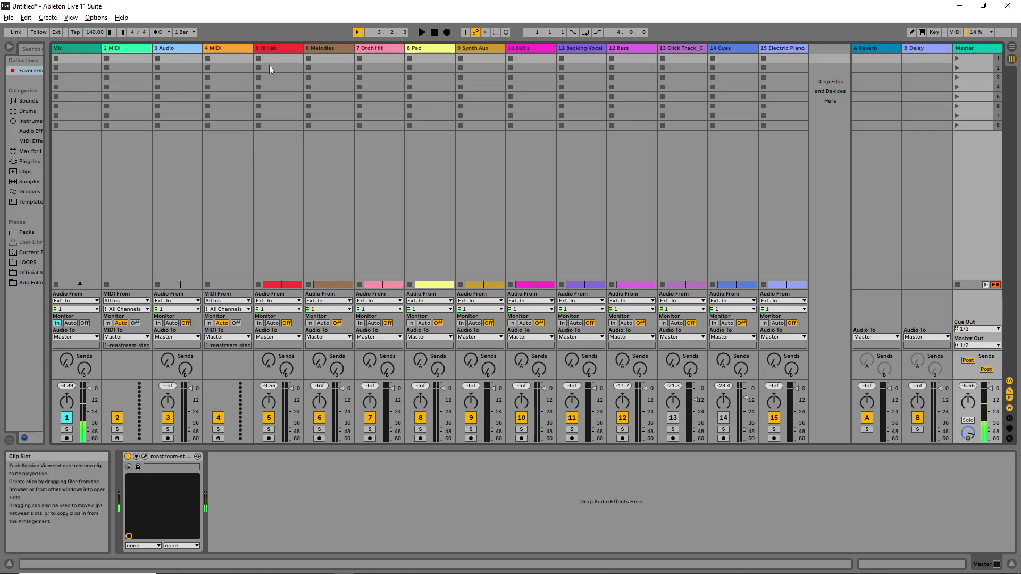
Select all tracks from Hi Hat through Backing Vocals together with Electric Piano, leaving out Bass, Click Track and Cues
click(286, 48)
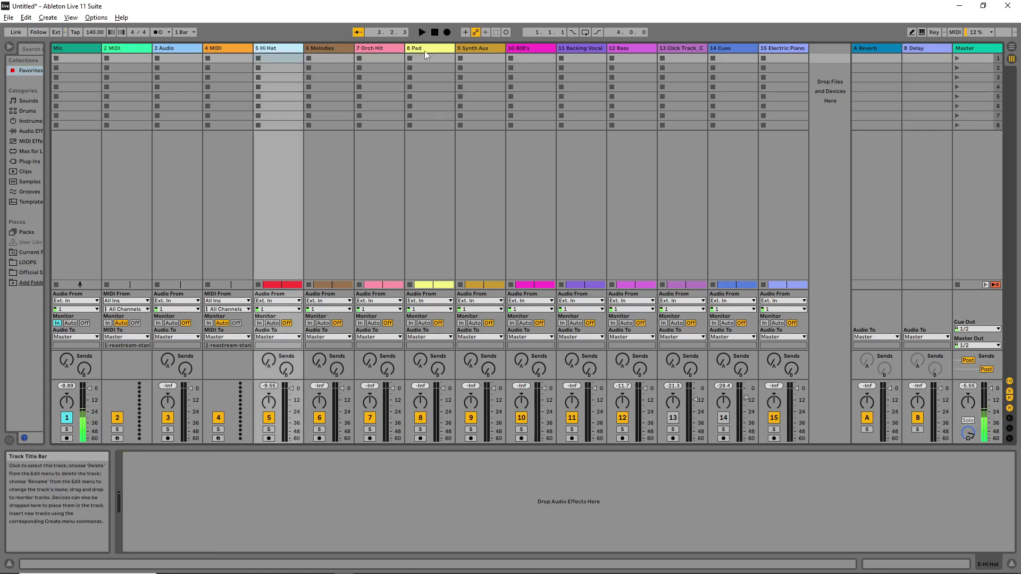
click(315, 47)
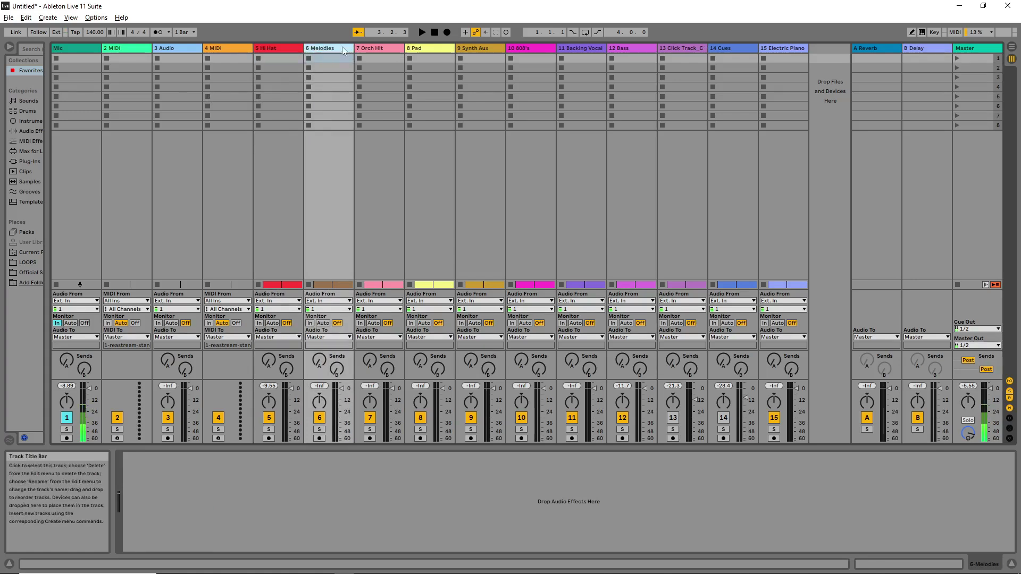
click(392, 45)
click(274, 51)
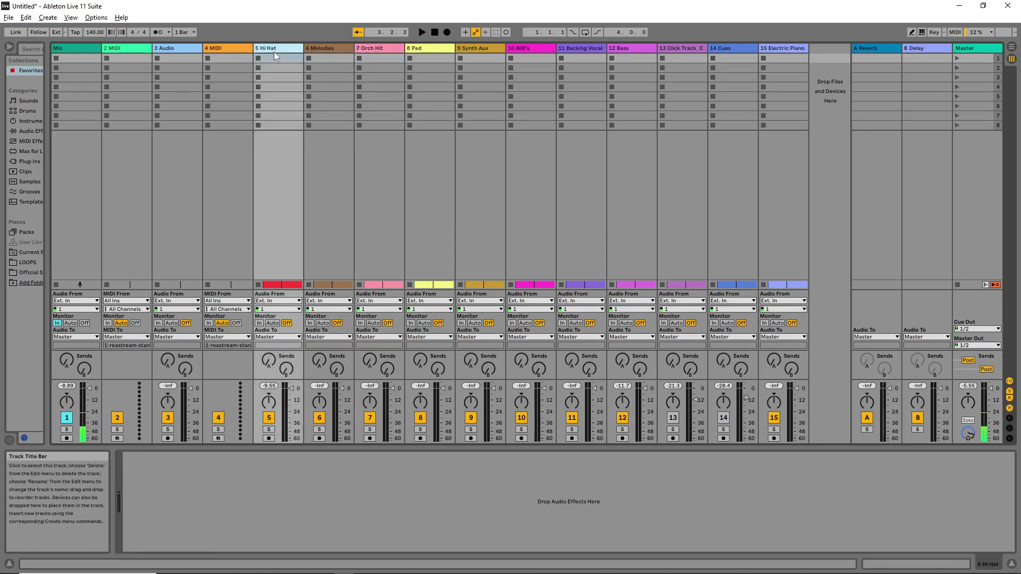
shift+click(328, 47)
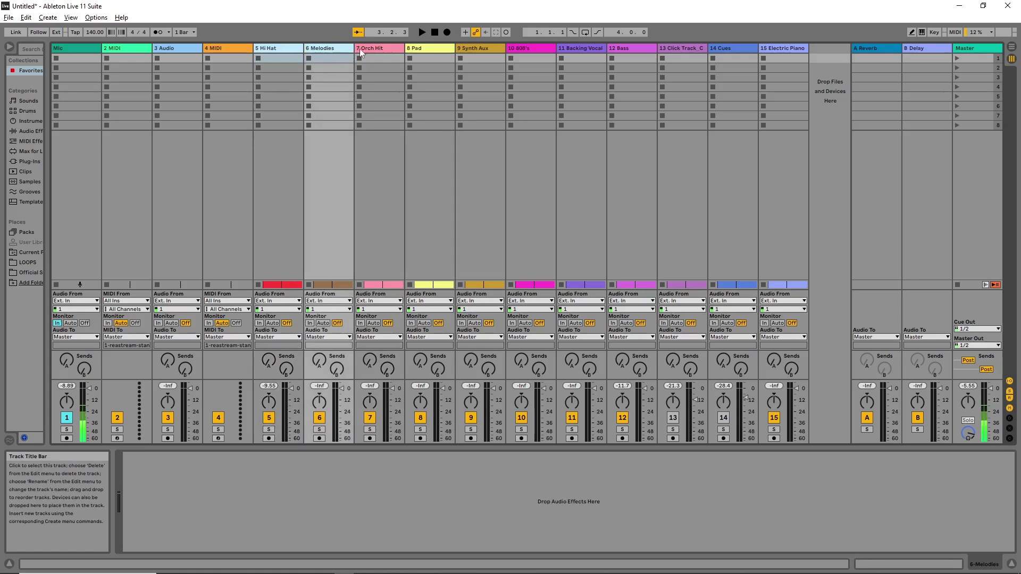
shift+click(377, 49)
shift+click(422, 51)
shift+click(467, 49)
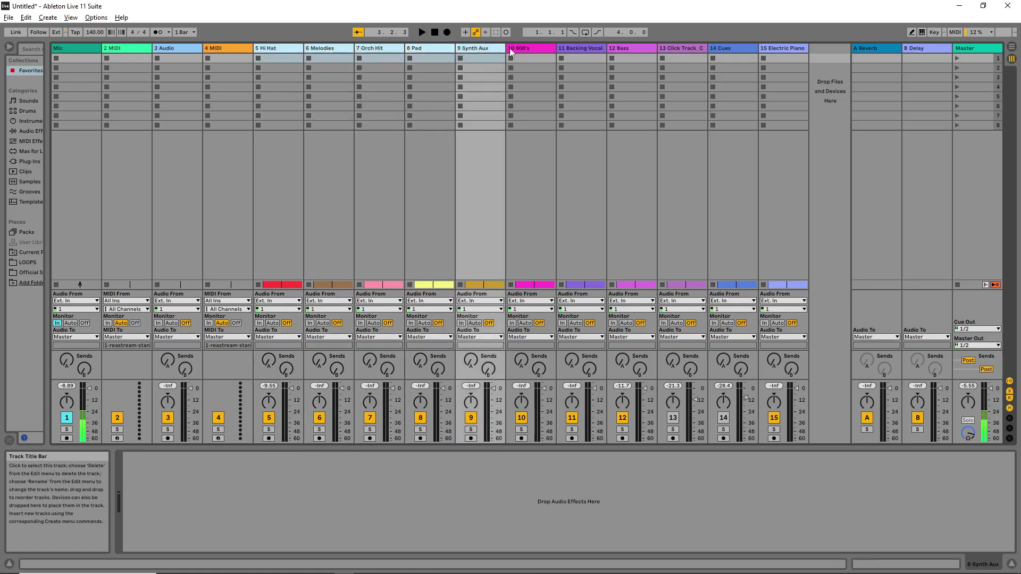
shift+click(509, 48)
shift+click(598, 51)
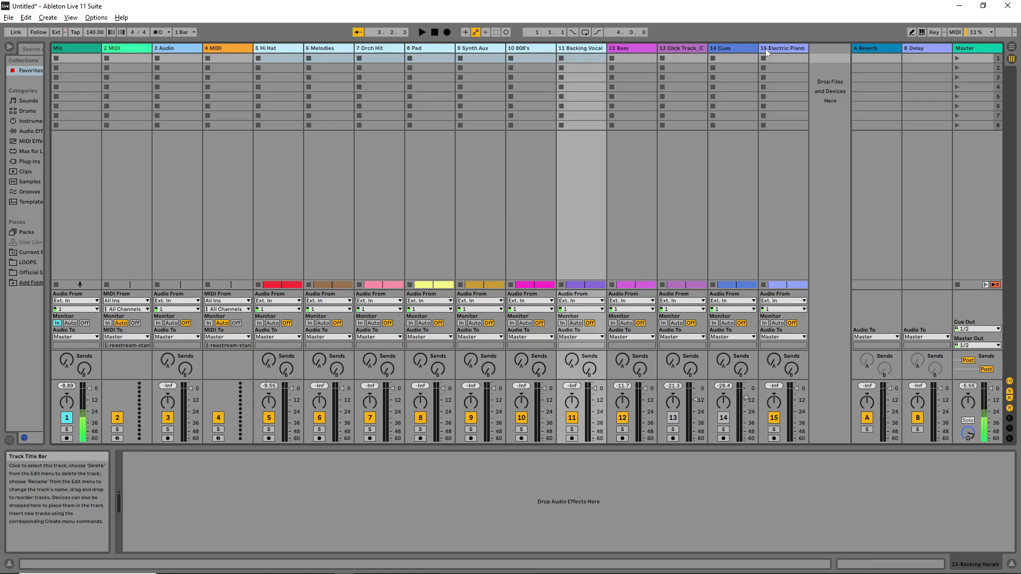
click(783, 50)
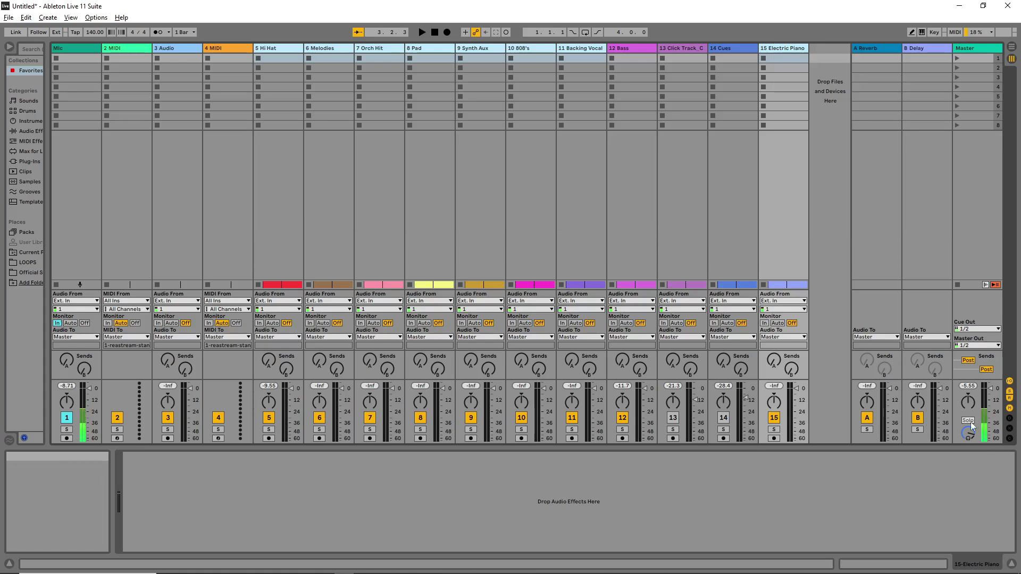
Check which output channels are offered for the Master Out and Cue Out
click(965, 344)
click(966, 345)
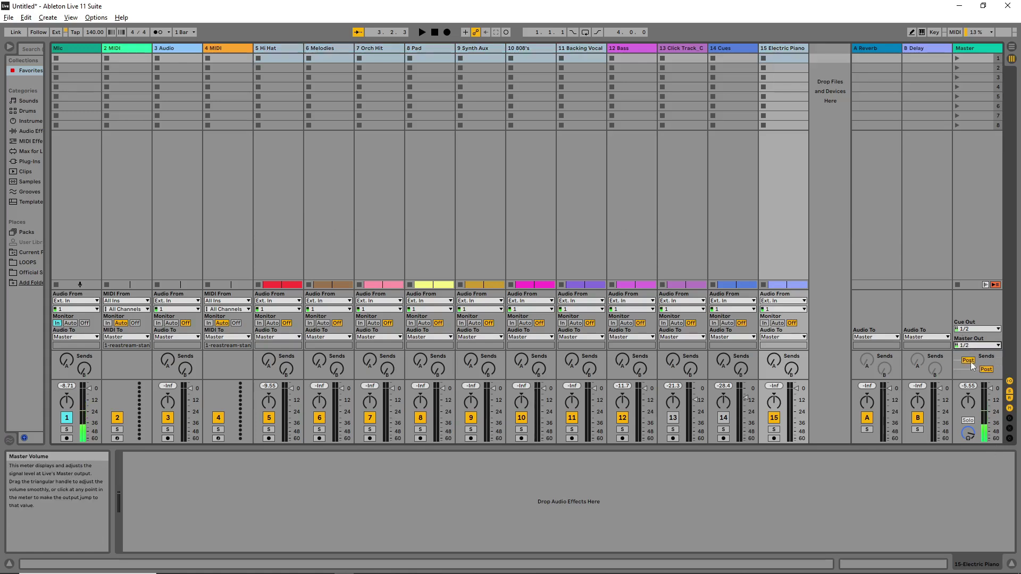
click(980, 330)
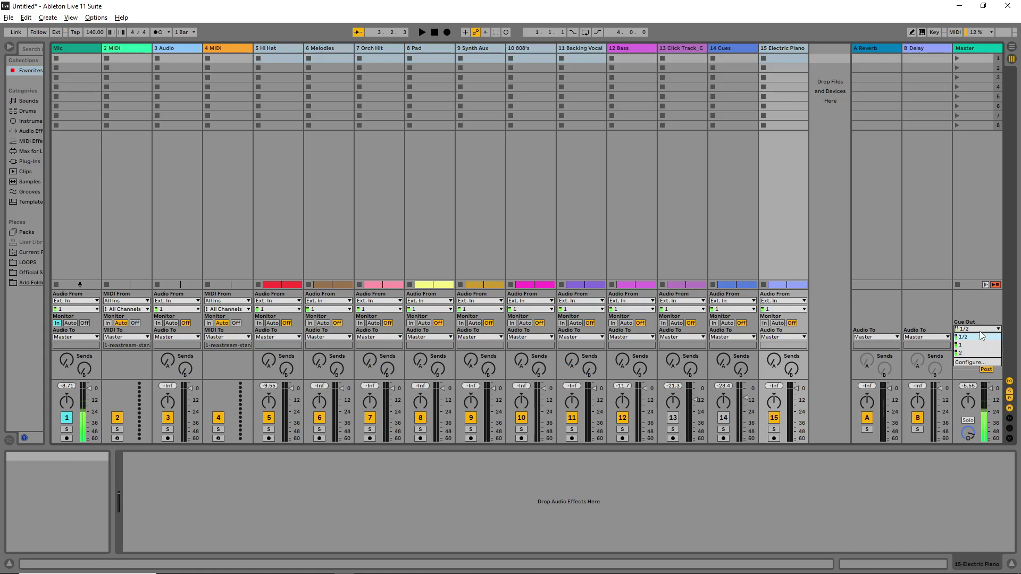
click(982, 309)
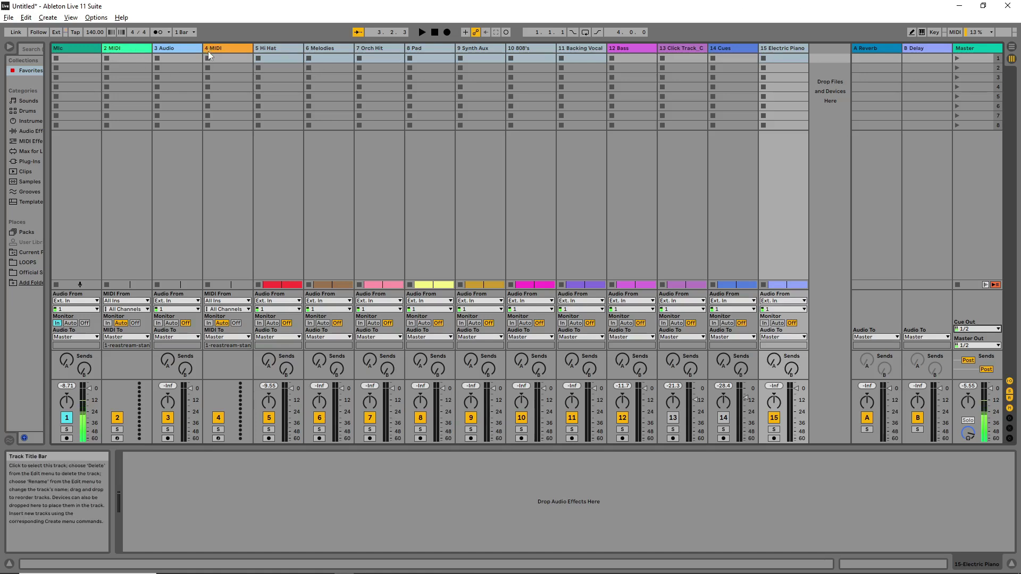
Route the selected instrument tracks to Ext. Out on channels 1/2 and release the multi-track selection
click(278, 337)
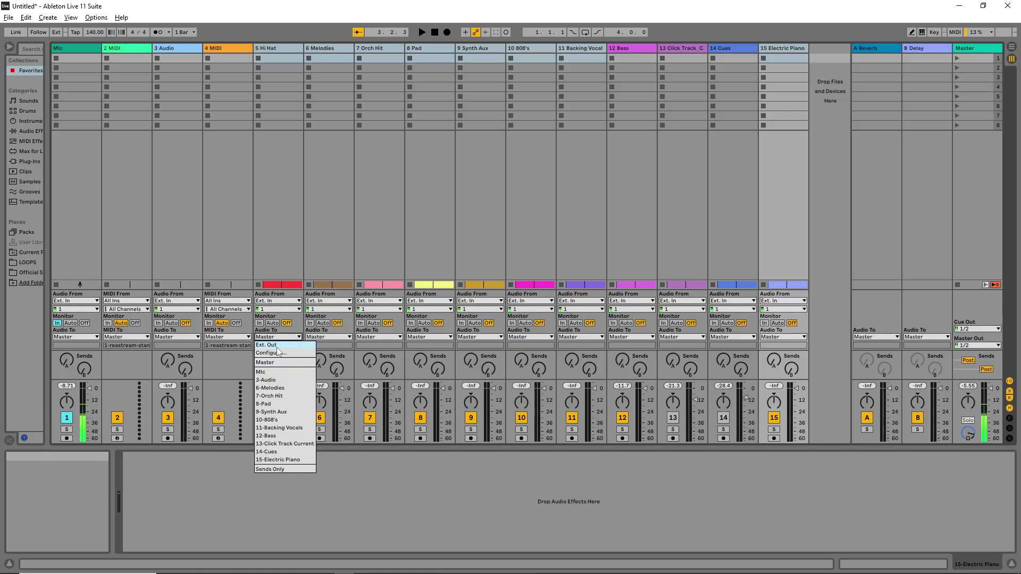
click(277, 345)
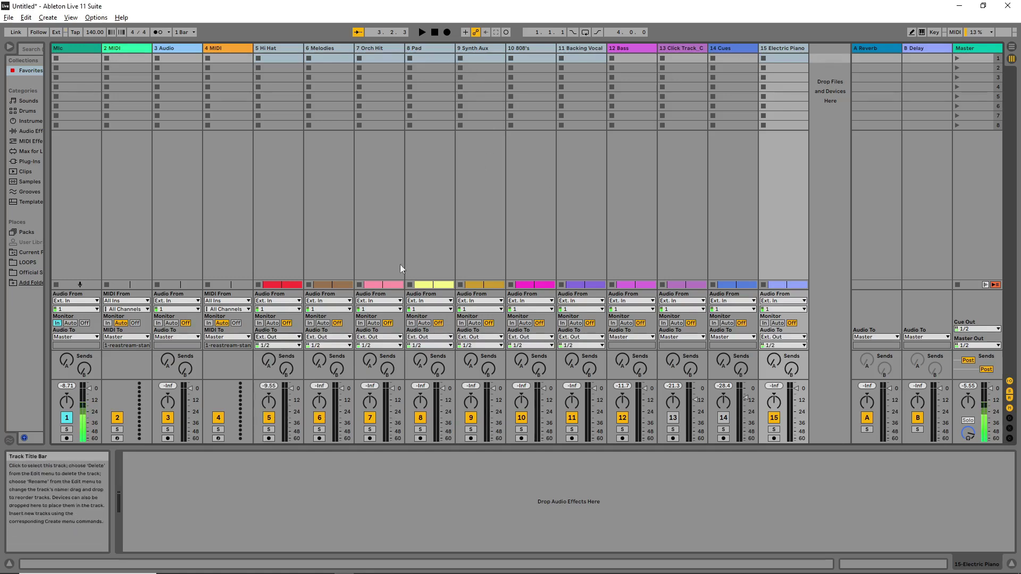
click(276, 345)
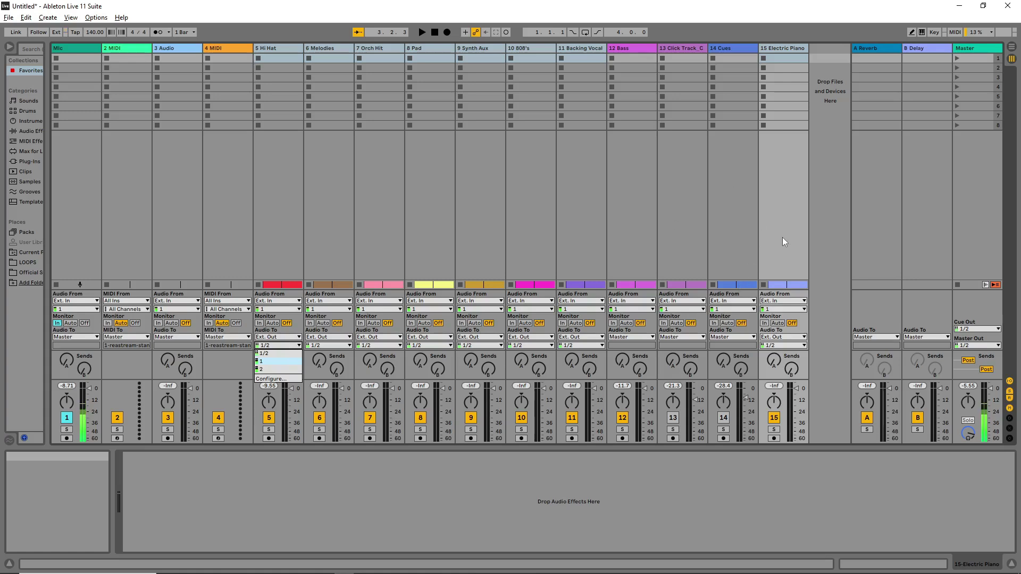
click(268, 356)
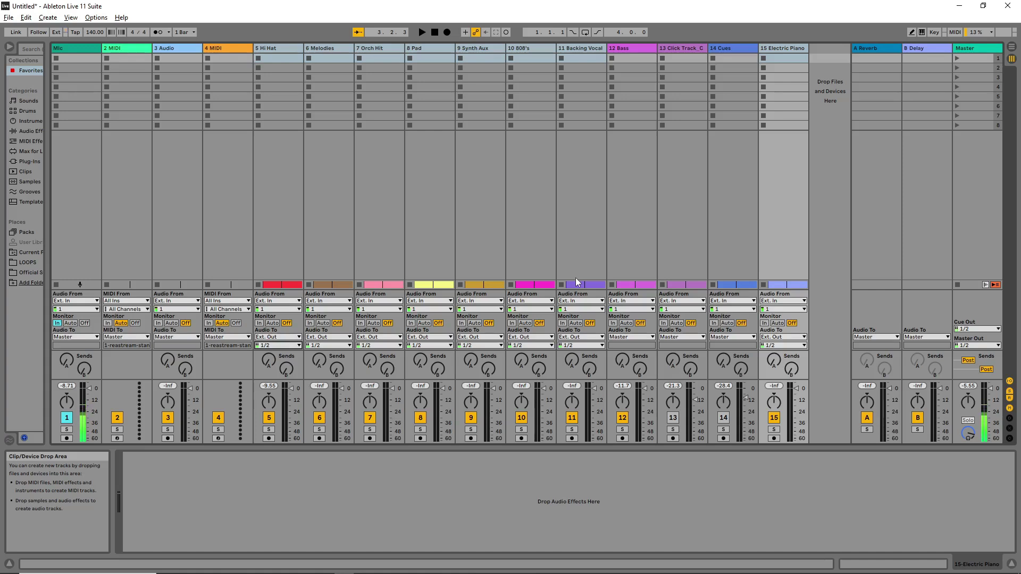
click(371, 169)
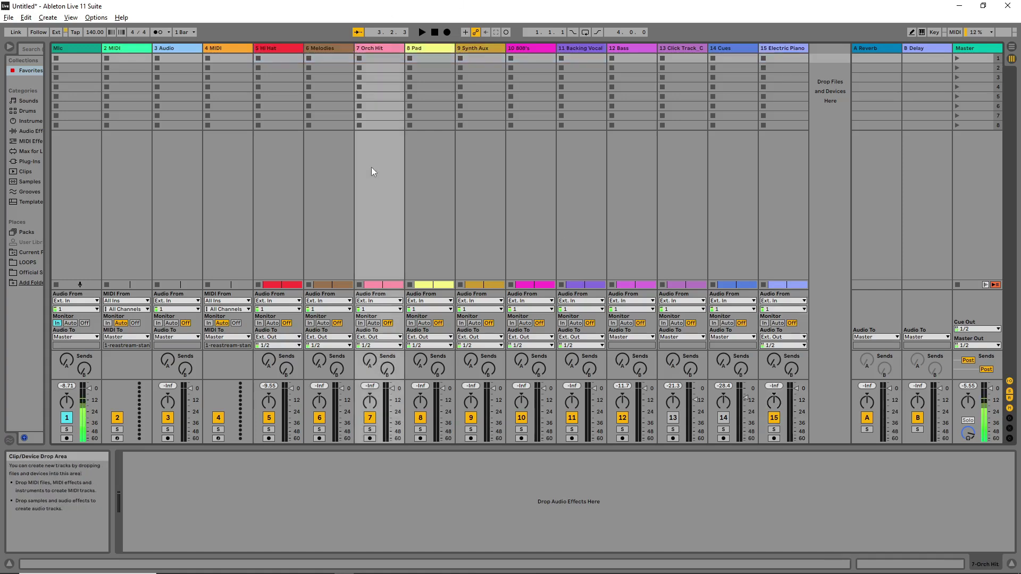
click(293, 176)
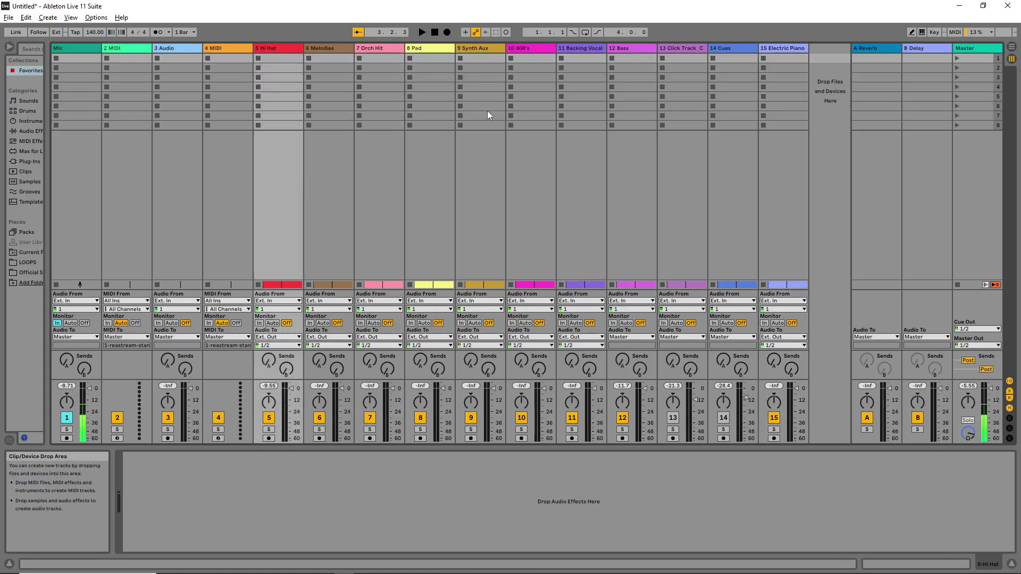
Select the Bass track, switch to the Read Me in Notepad to look up the bass output, and return to Ableton Live
click(638, 47)
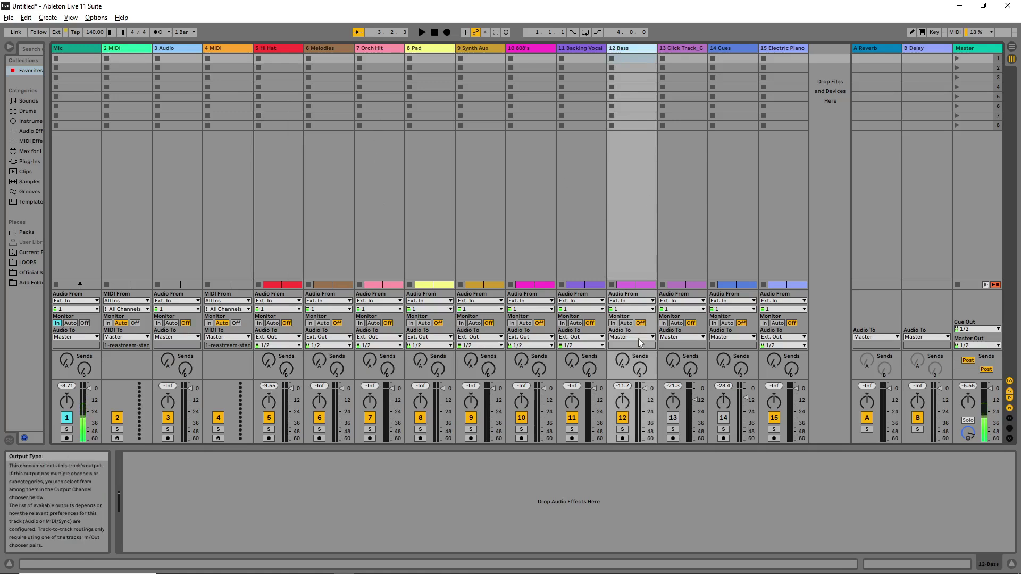
key(alt+Tab)
click(325, 223)
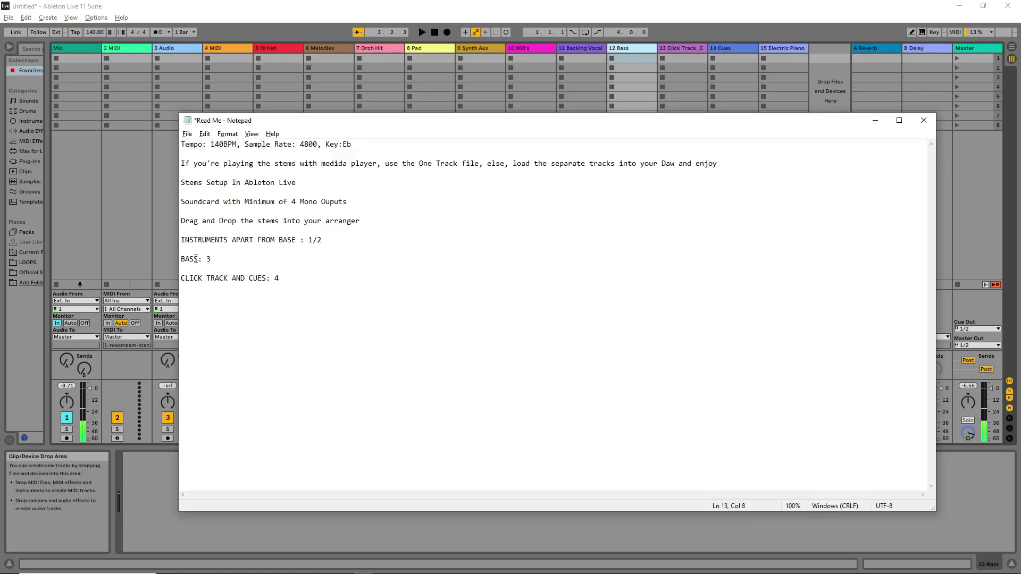
drag(226, 262, 138, 263)
click(199, 259)
key(Down)
click(425, 526)
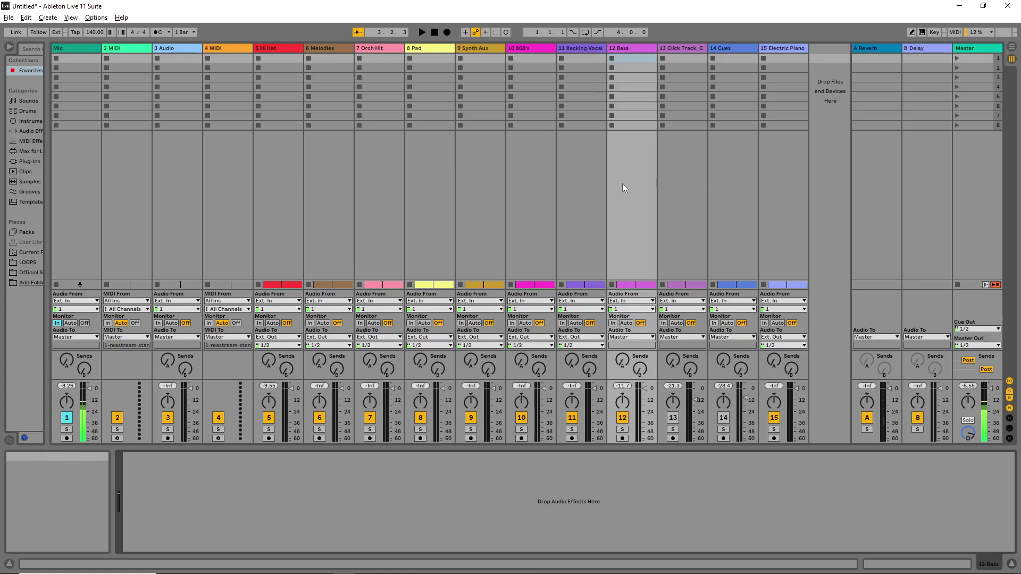
Route the Bass track to Ext. Out on channel 2
click(639, 338)
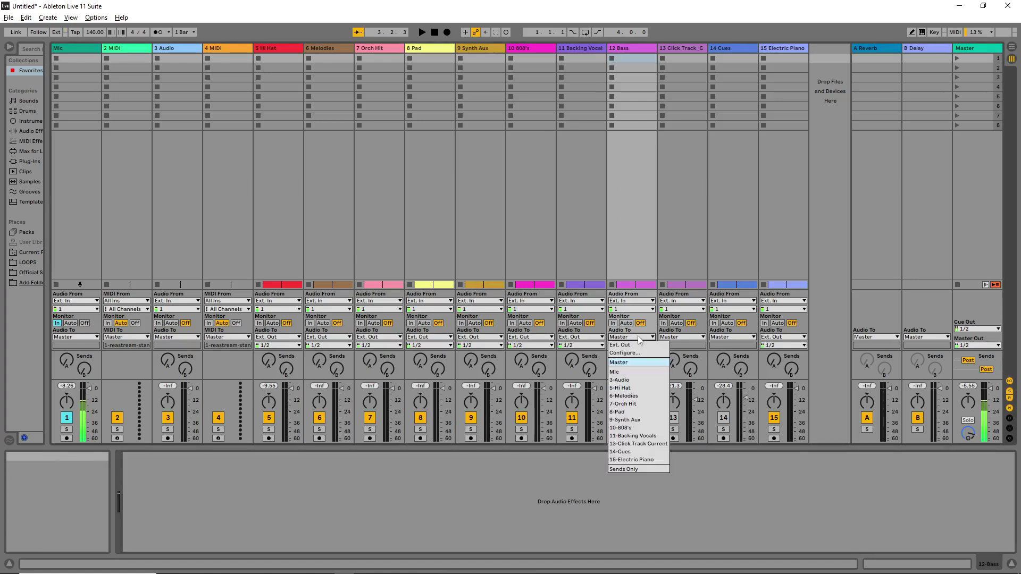
click(639, 344)
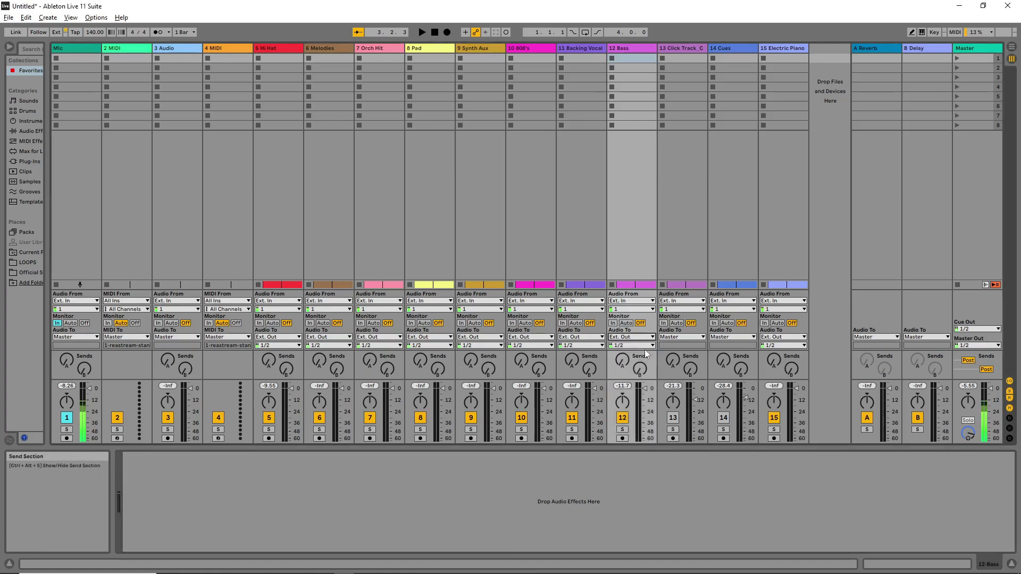
click(646, 343)
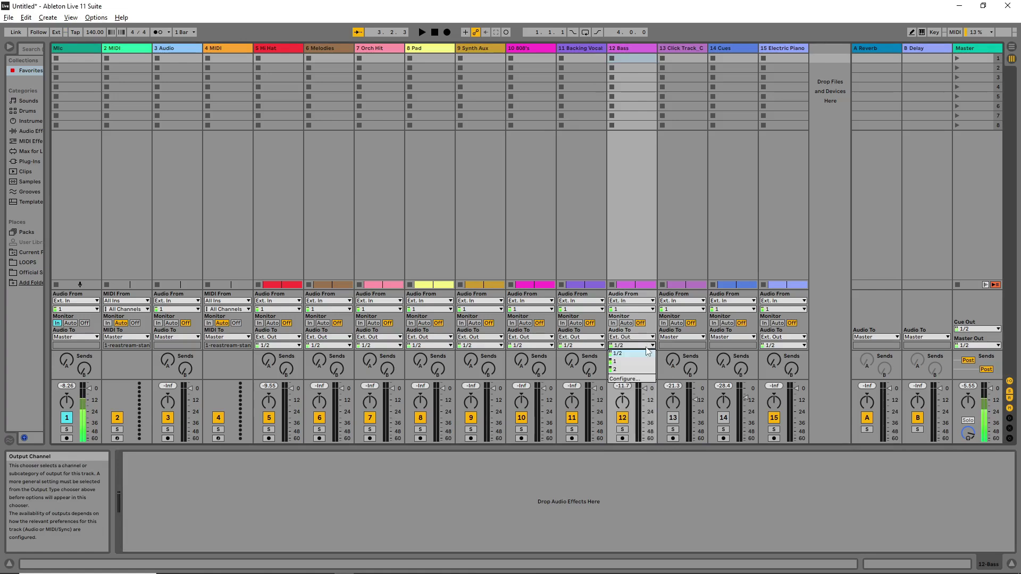
click(629, 369)
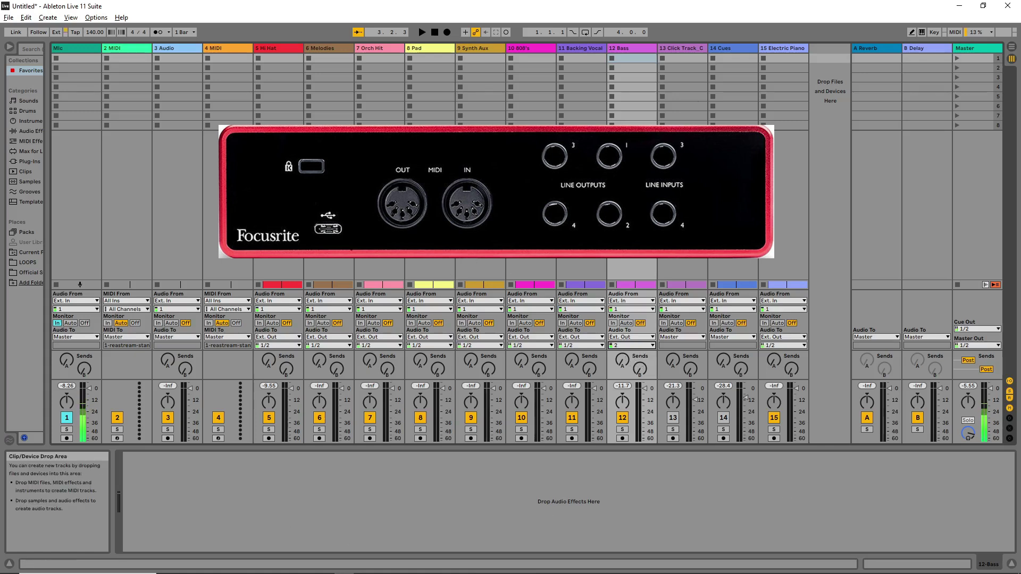
Route the Click Track and Cues tracks to Ext. Out on channels 1/2, and check which output channels are offered for the click
key(Right)
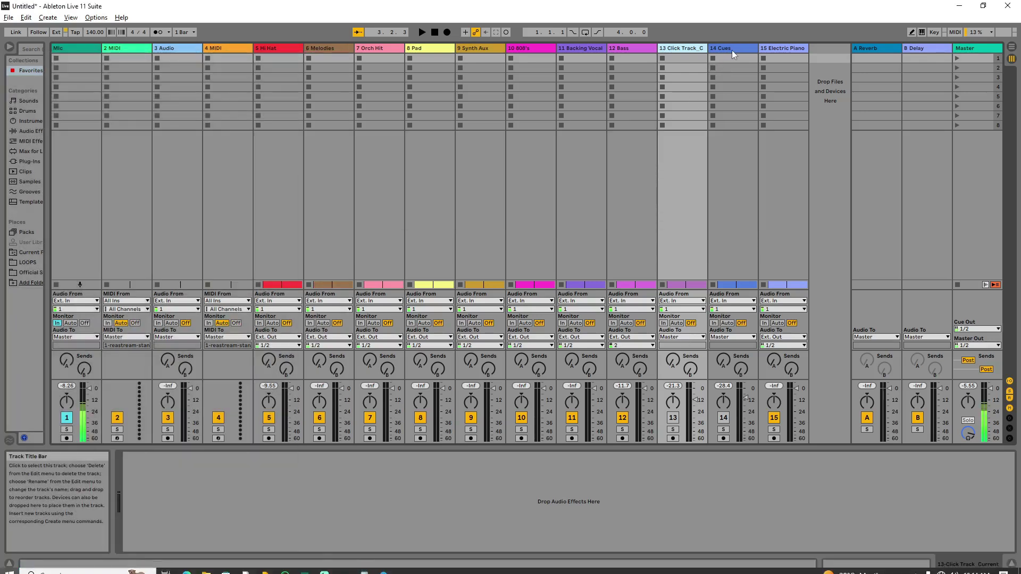
click(731, 50)
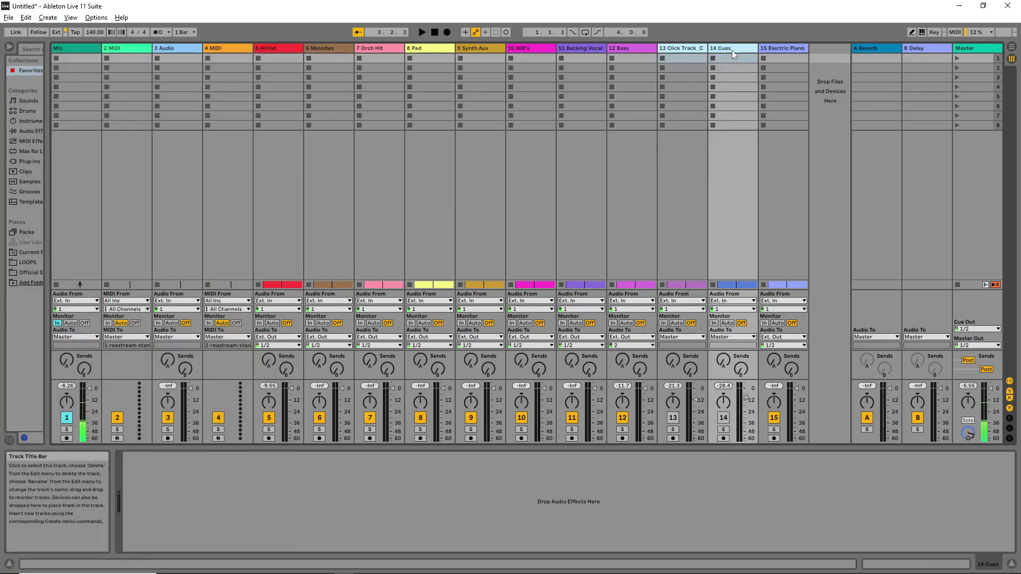
click(684, 337)
click(685, 344)
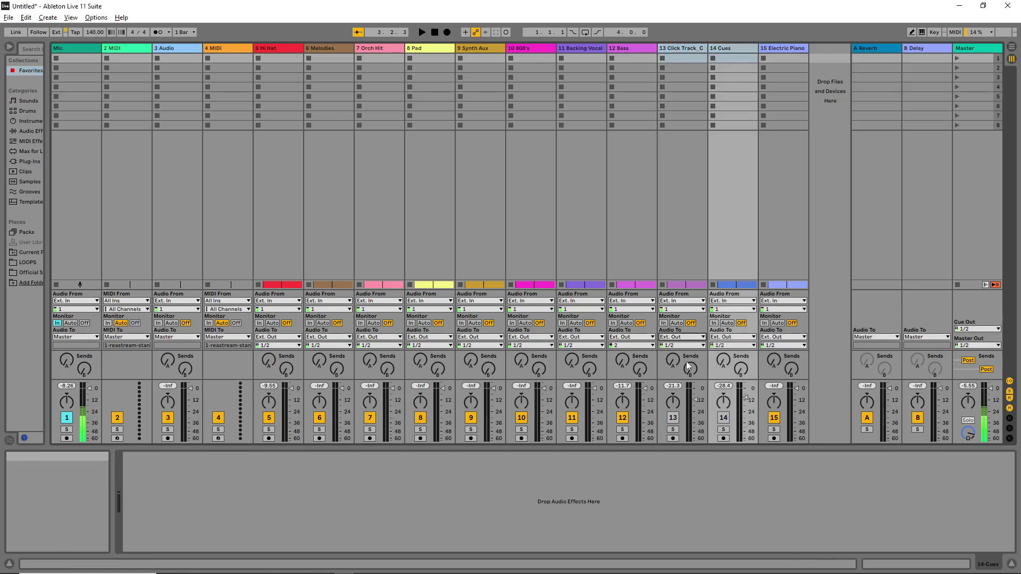
click(692, 345)
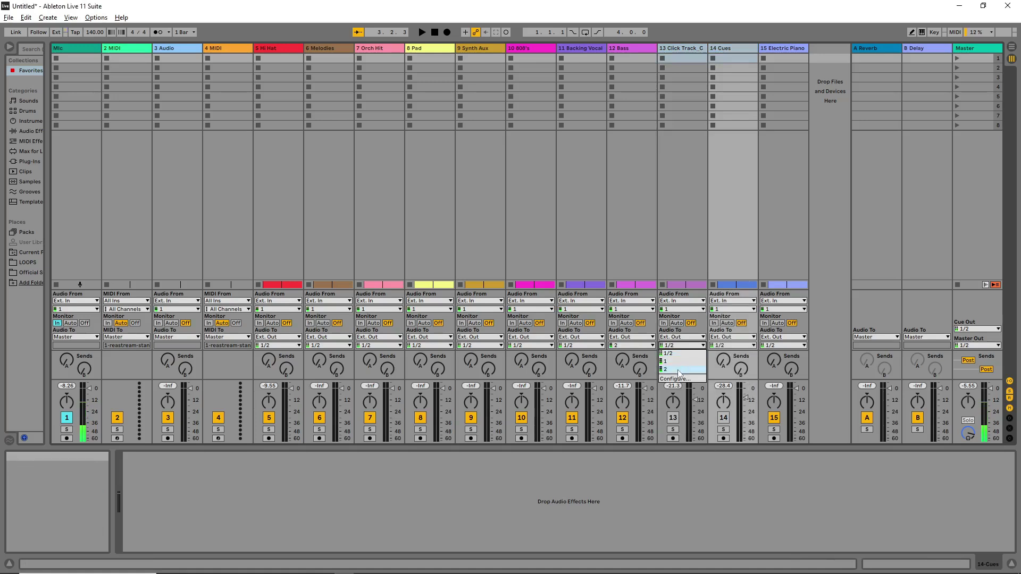
click(716, 193)
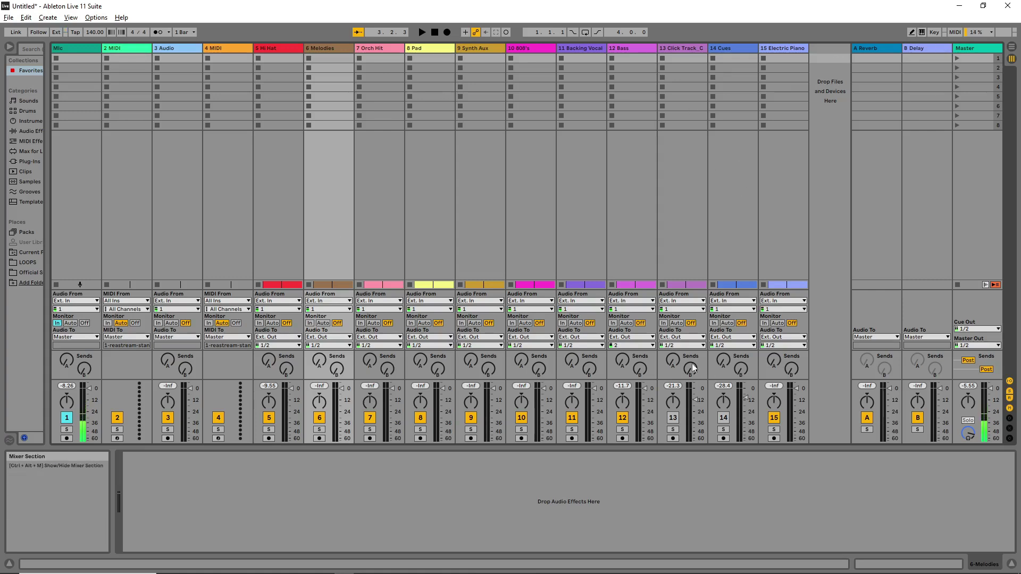
Unmute the Click Track and Cues tracks and switch to the Arrangement View
click(673, 418)
click(725, 419)
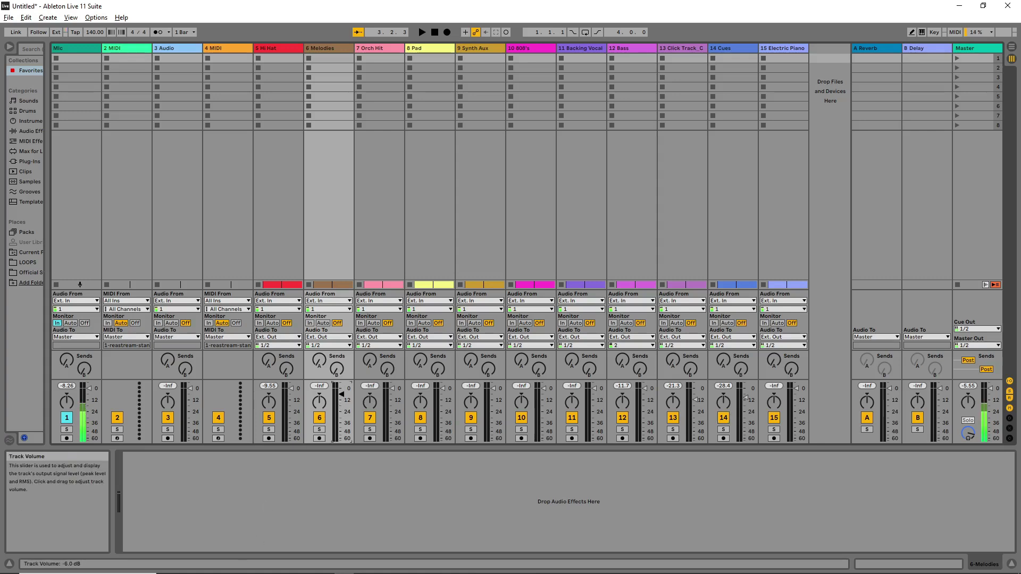
click(1010, 48)
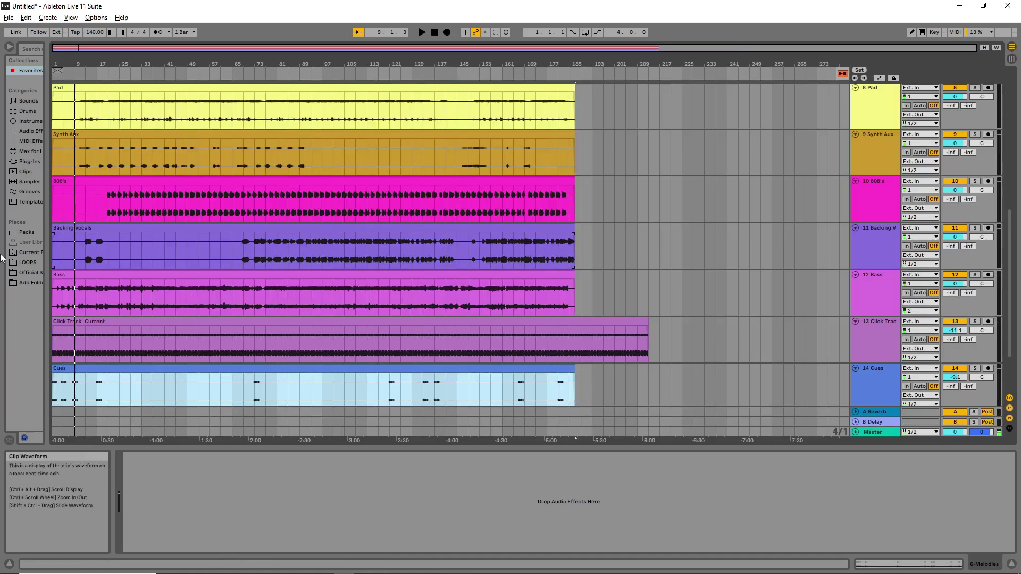
Save the Live Set in the Ableton Live Loo[s Project folder under the name Team Eternity - Defe Defe Stems
click(7, 18)
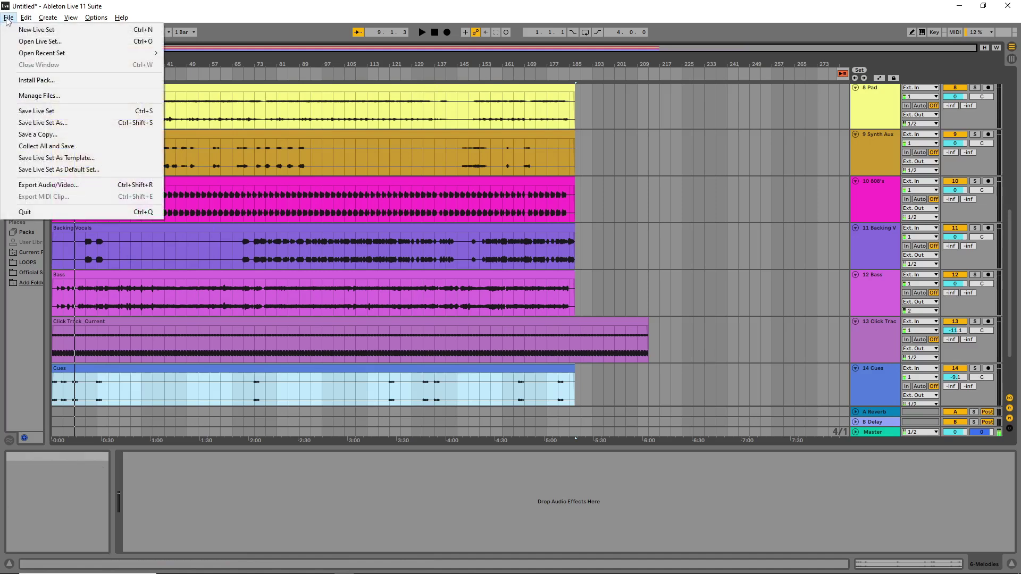
click(25, 115)
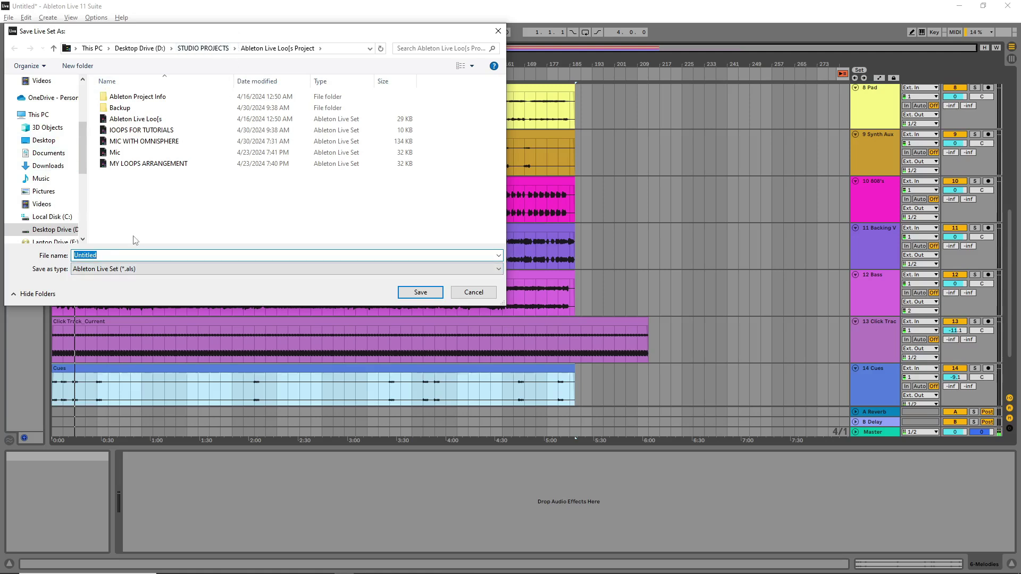
text(Team Eternity - Defe Defe Stesms)
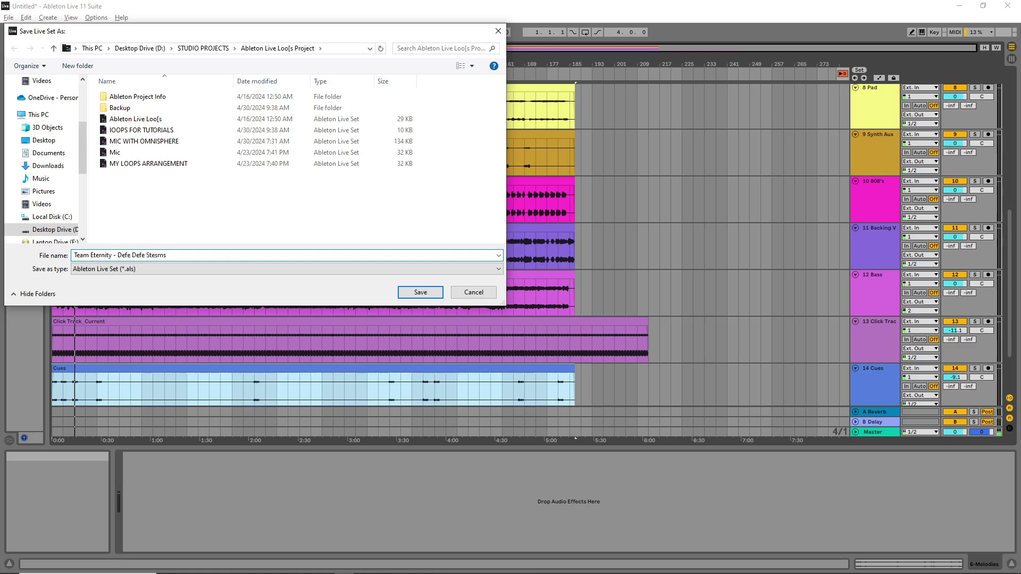
key(BackSpace)
key(BackSpace)
key(BackSpace)
text(ms)
key(Return)
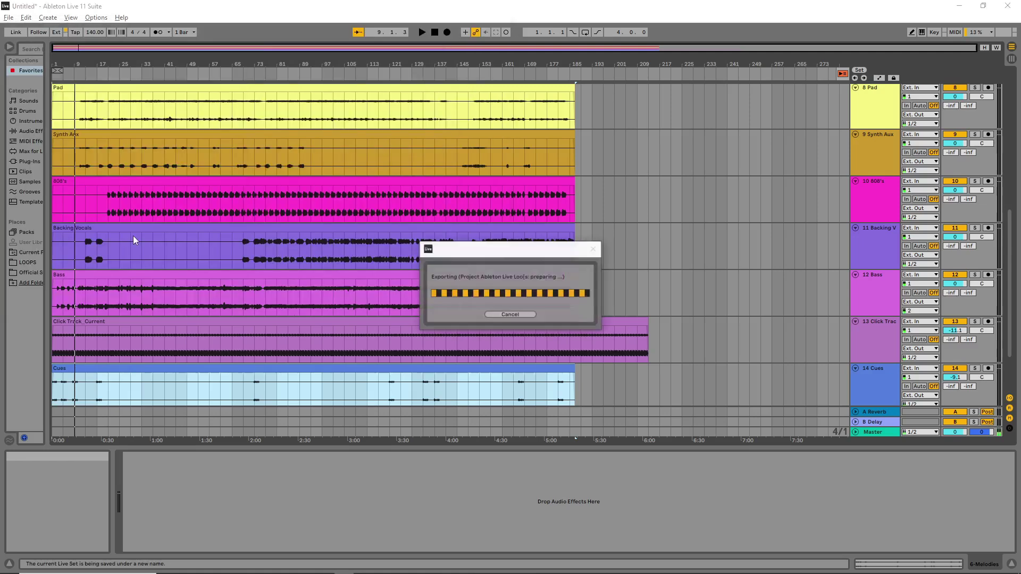